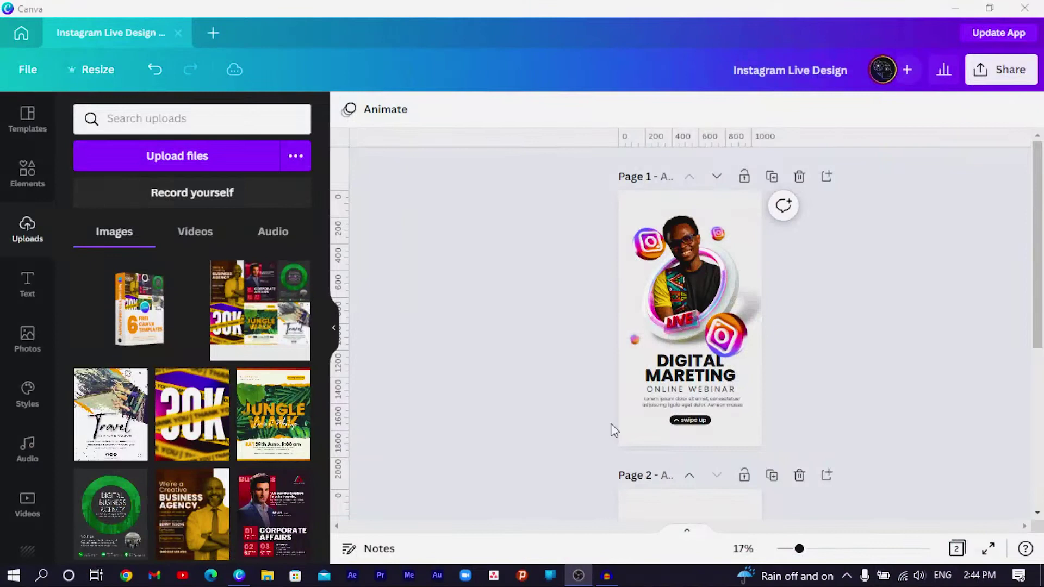
# Fill page 2's background with the custom light grey colour #F4F4F4.
pyautogui.scroll(-5, 615, 431)
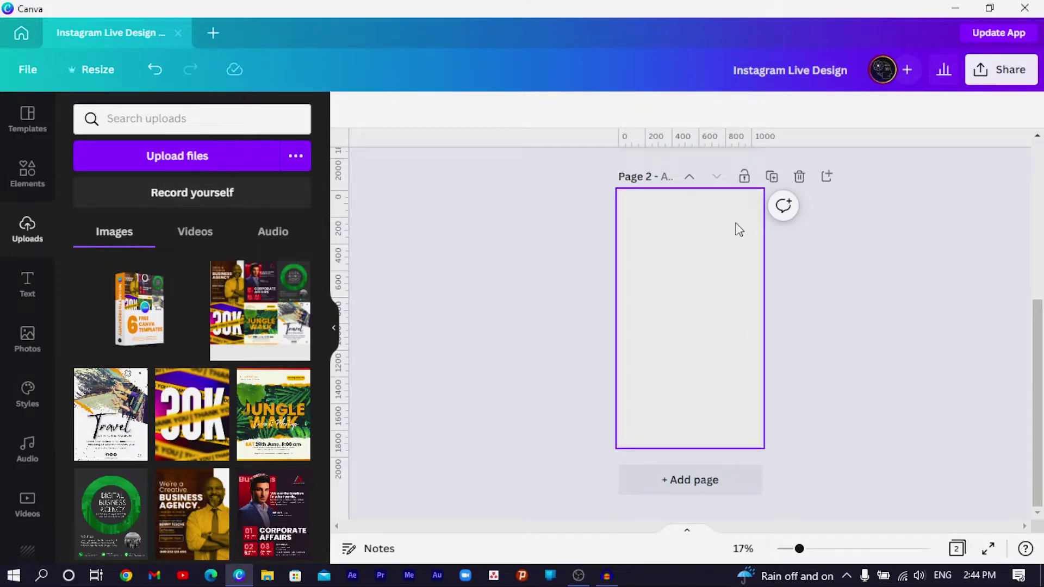
pyautogui.click(348, 115)
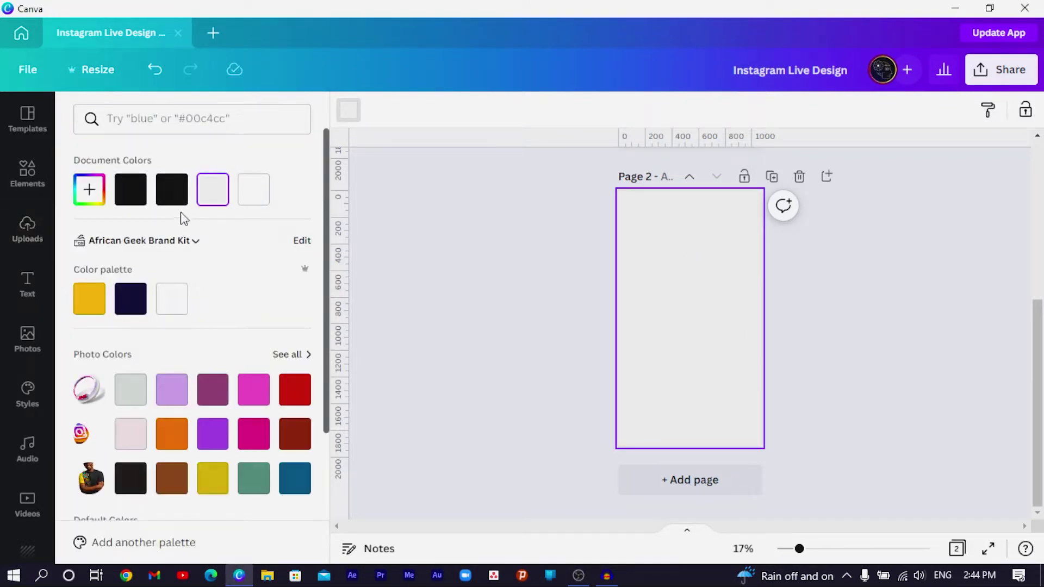
pyautogui.click(99, 190)
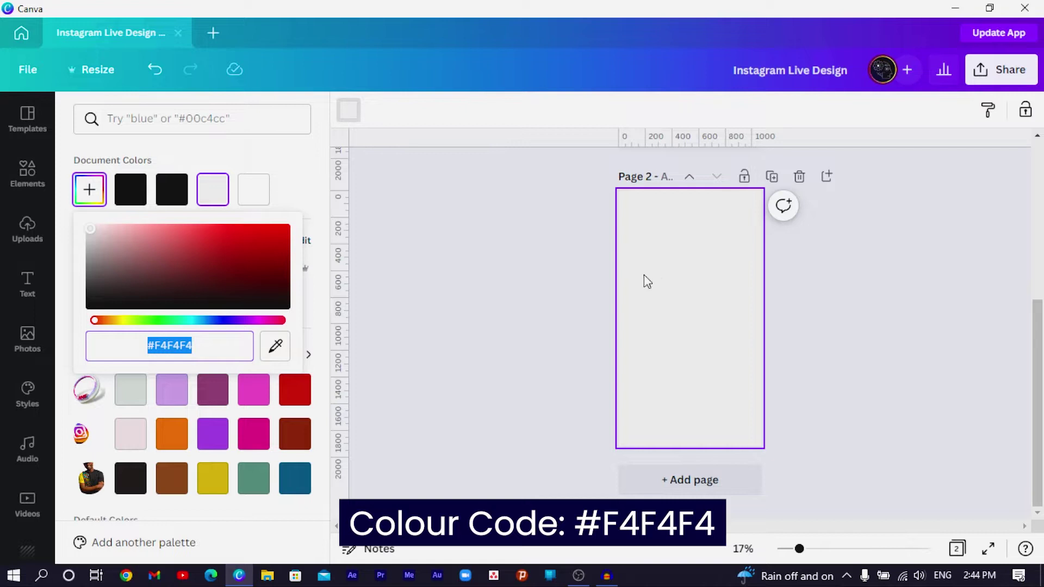
pyautogui.click(581, 241)
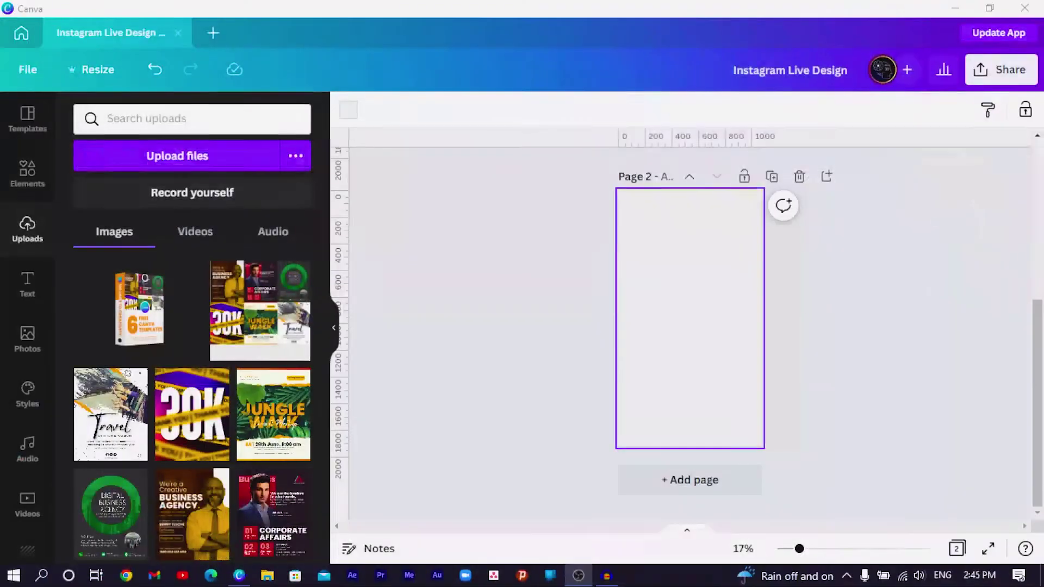
# Add the 3D LIVE ring image from Uploads to page 2 and enlarge it inside the page.
pyautogui.scroll(-10, 115, 438)
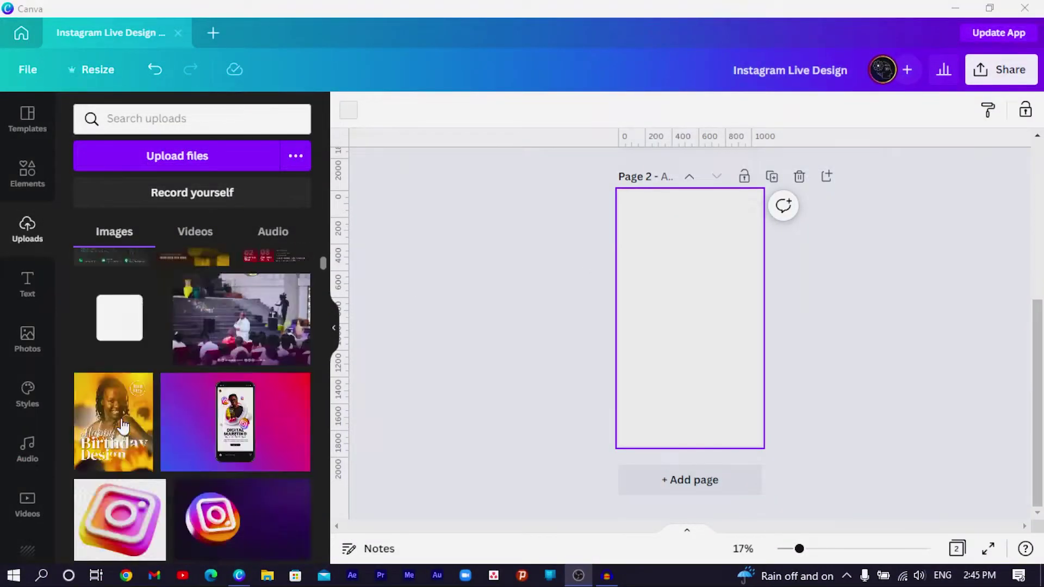
pyautogui.scroll(-5, 279, 366)
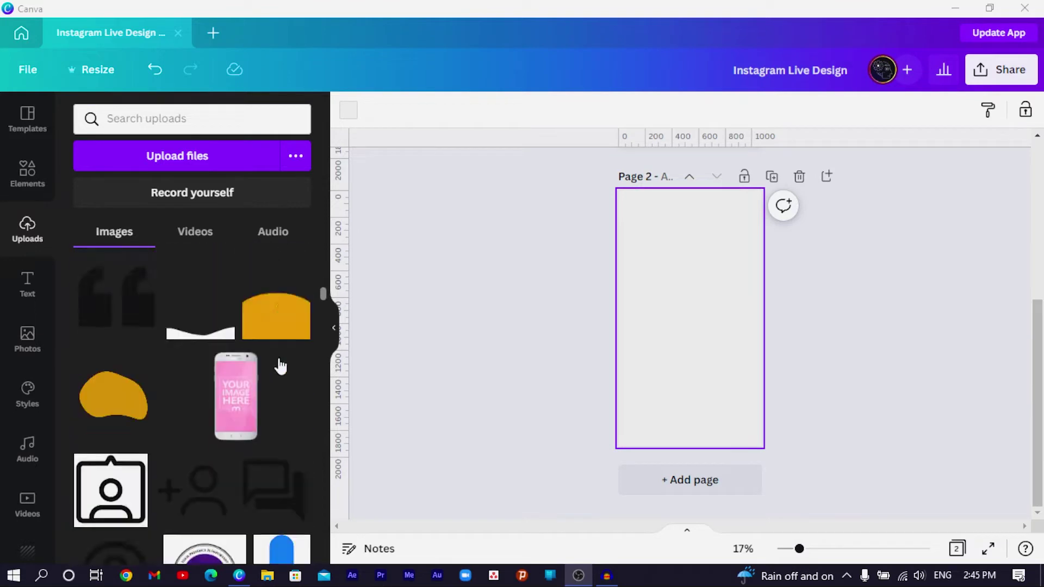
pyautogui.moveTo(324, 302); pyautogui.dragTo(316, 485)
pyautogui.scroll(-5, 144, 480)
pyautogui.scroll(-5, 145, 479)
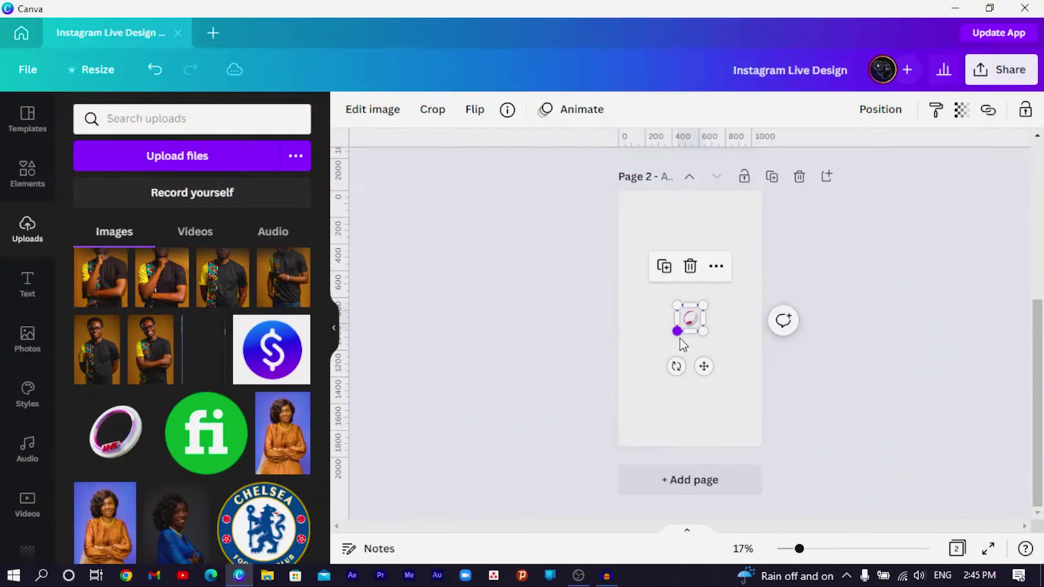
pyautogui.moveTo(639, 409); pyautogui.dragTo(602, 477)
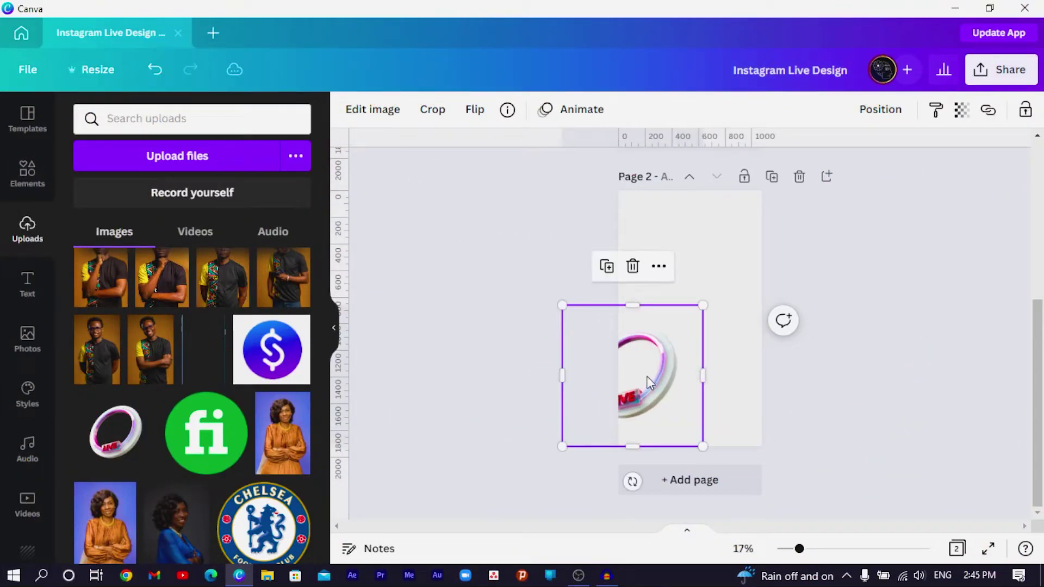
pyautogui.moveTo(651, 383); pyautogui.dragTo(710, 337)
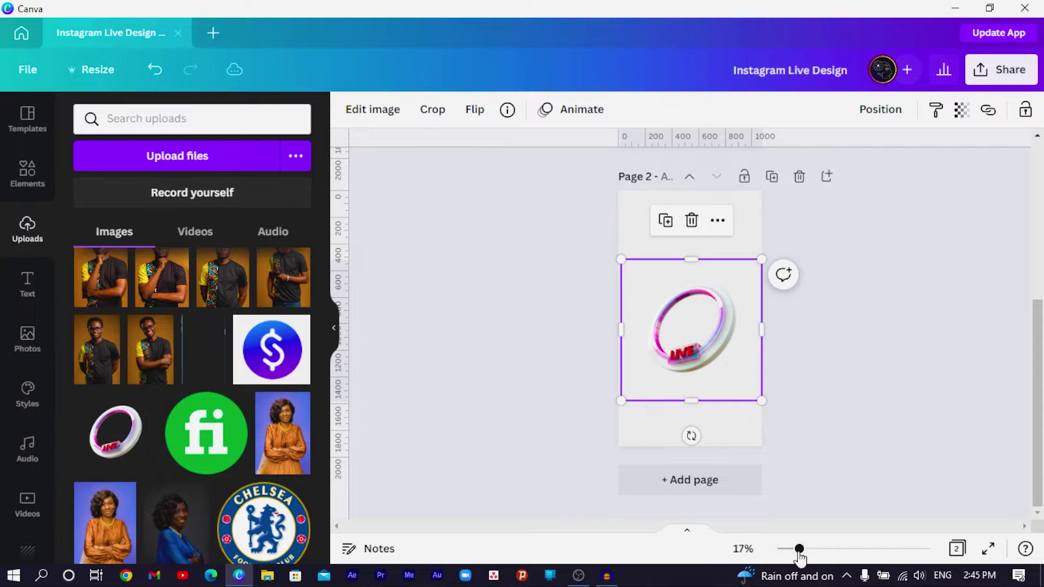
# Zoom the canvas to 36% and enlarge the ring further across most of the page width.
pyautogui.moveTo(800, 549); pyautogui.dragTo(827, 549)
pyautogui.scroll(-2, 553, 449)
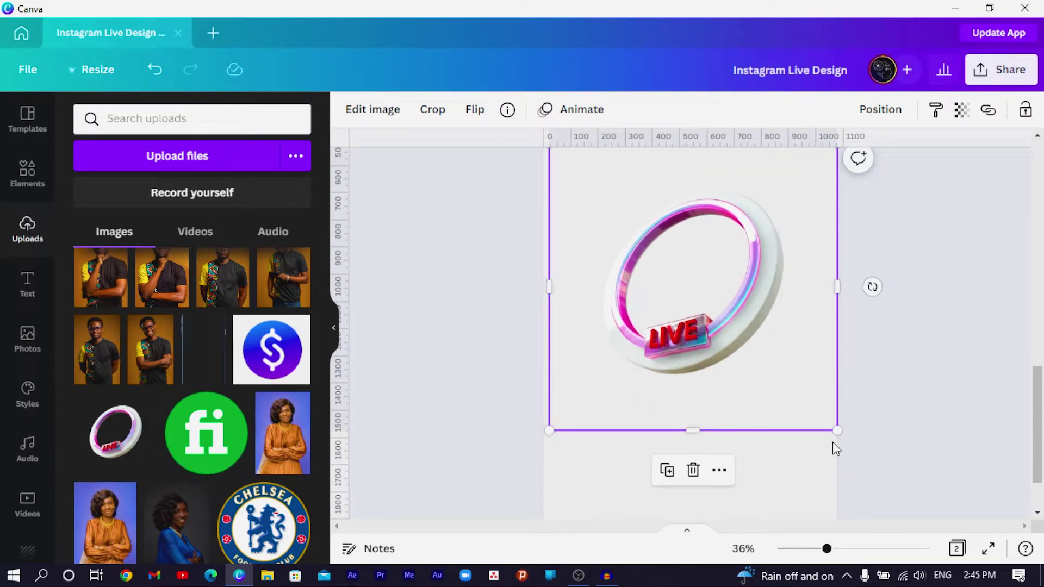
pyautogui.moveTo(838, 431); pyautogui.dragTo(864, 463)
pyautogui.moveTo(727, 378); pyautogui.dragTo(740, 383)
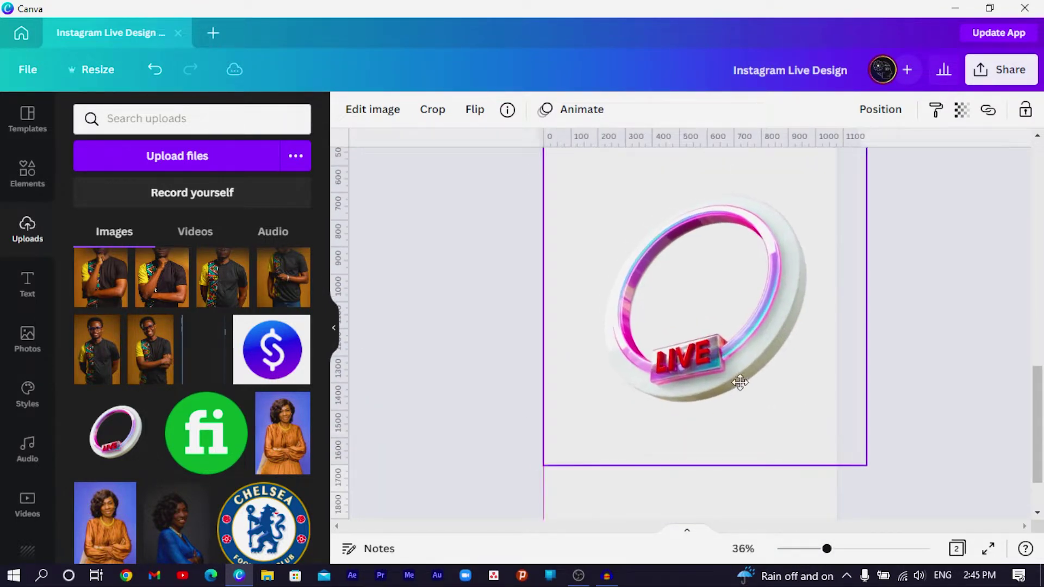
pyautogui.click(438, 408)
pyautogui.scroll(3, 215, 454)
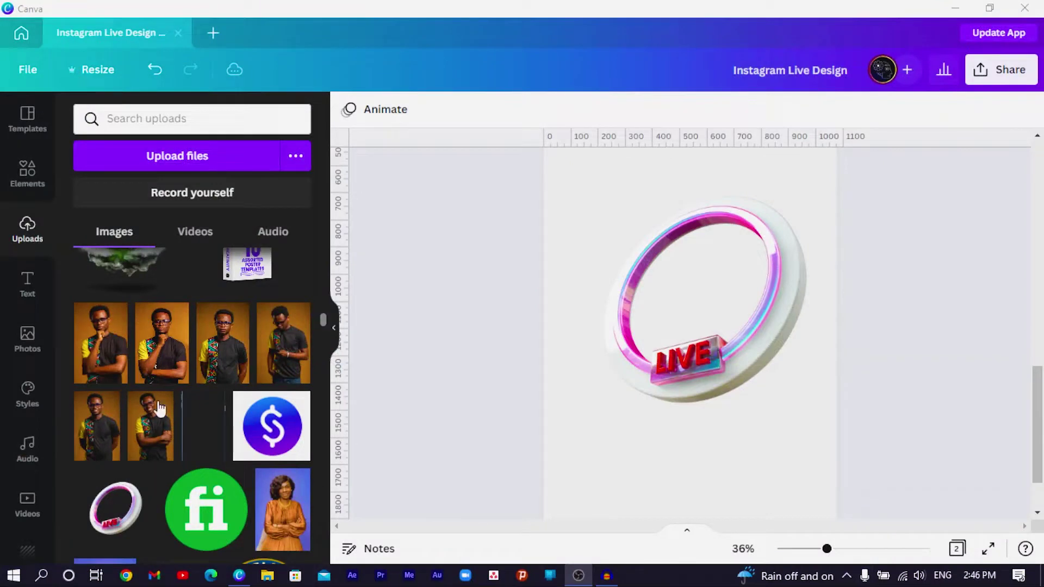
# Add the man's portrait photo from Uploads onto page 2 over the LIVE ring.
pyautogui.click(167, 345)
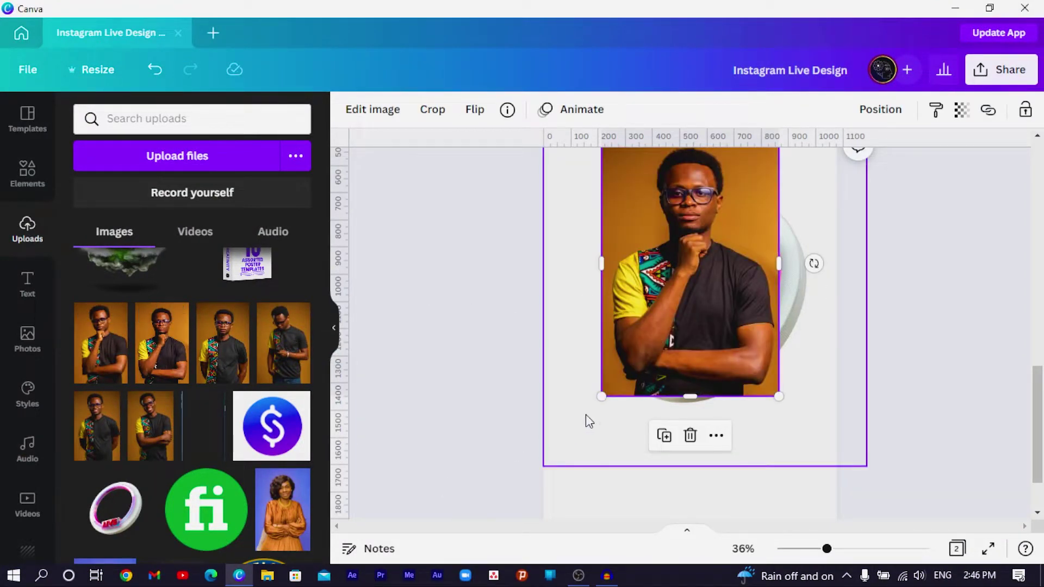
pyautogui.scroll(10, 589, 421)
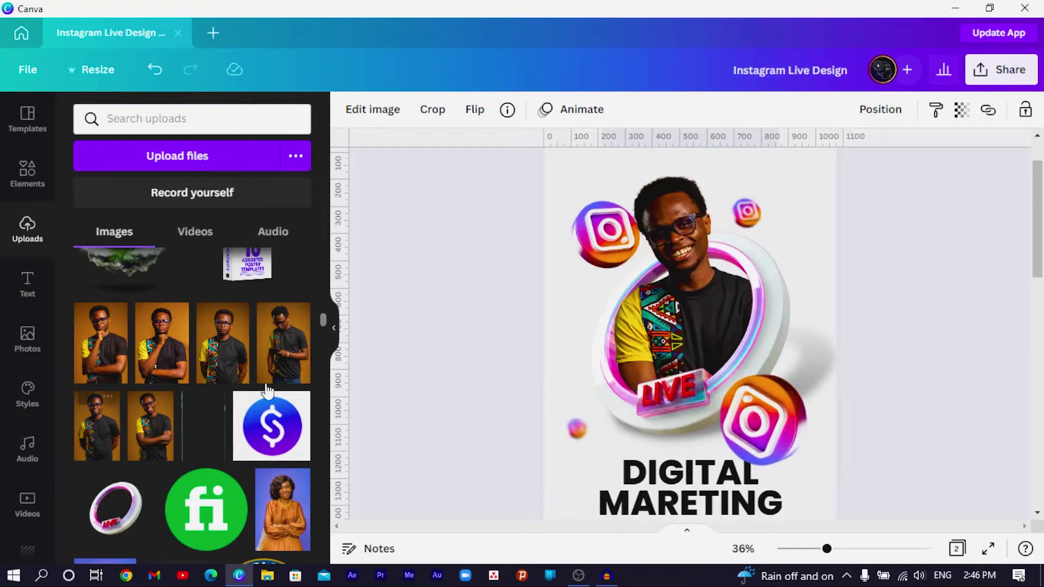
pyautogui.scroll(-3, 266, 388)
pyautogui.scroll(-12, 582, 401)
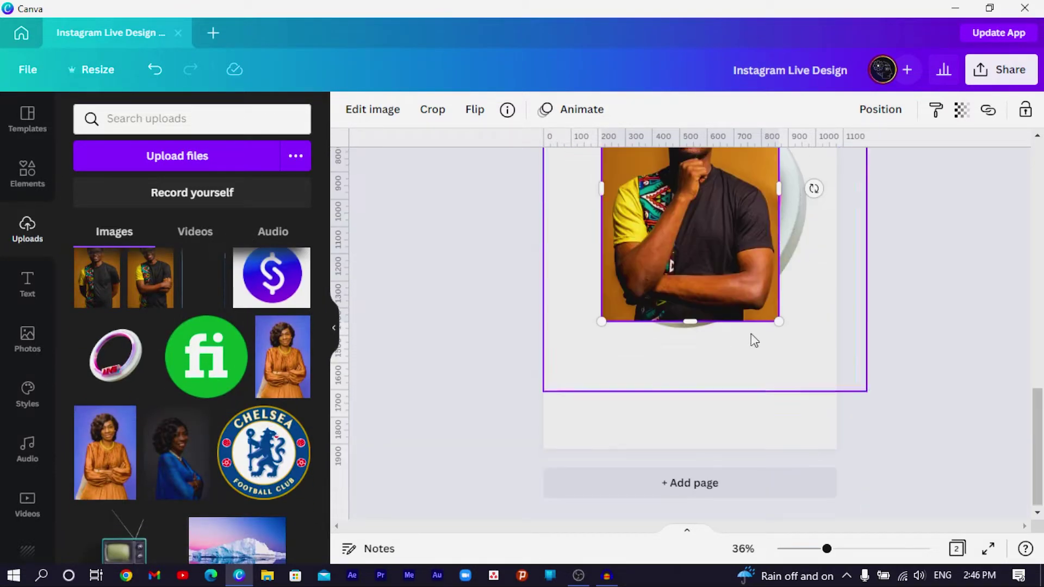
pyautogui.scroll(3, 658, 303)
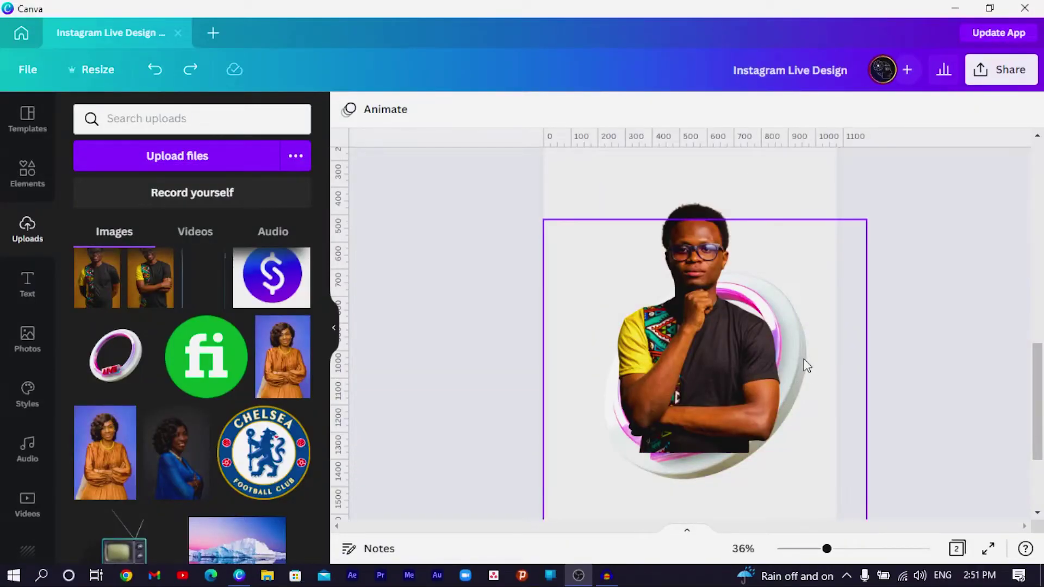
# Lay a ring copy over the man's photo and crop it to its lower front part.
pyautogui.click(807, 366)
pyautogui.moveTo(808, 365); pyautogui.dragTo(792, 351)
pyautogui.scroll(-2, 792, 350)
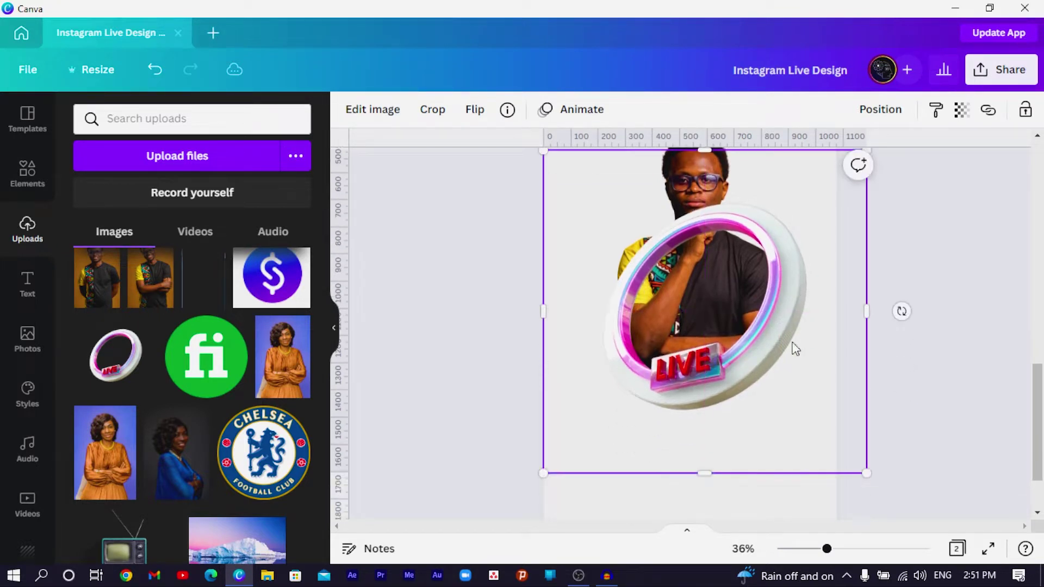
pyautogui.moveTo(540, 305); pyautogui.dragTo(733, 289)
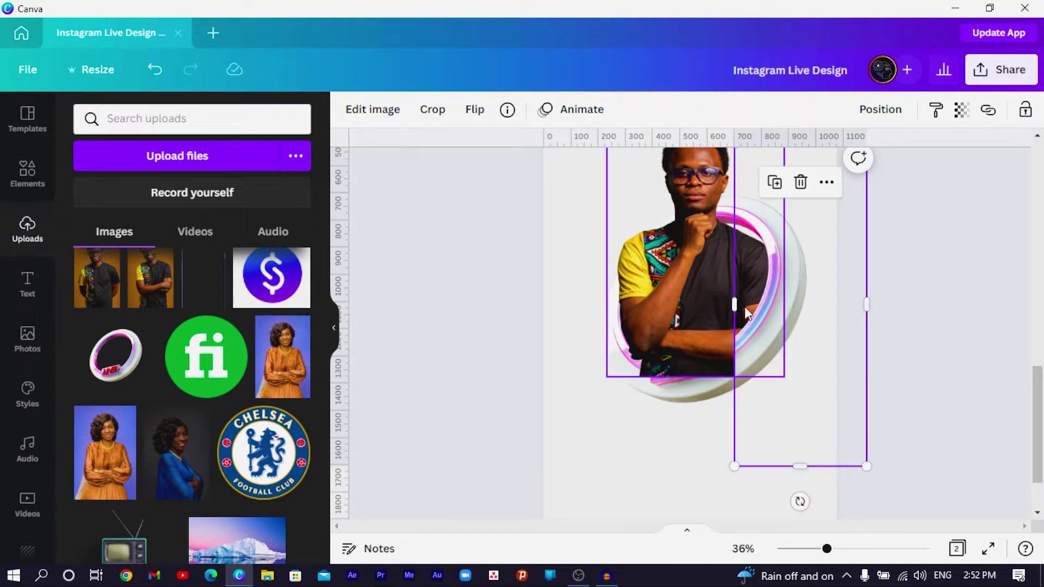
pyautogui.moveTo(693, 313); pyautogui.dragTo(622, 330)
pyautogui.scroll(3, 653, 326)
pyautogui.moveTo(744, 296); pyautogui.dragTo(691, 479)
pyautogui.scroll(-2, 602, 441)
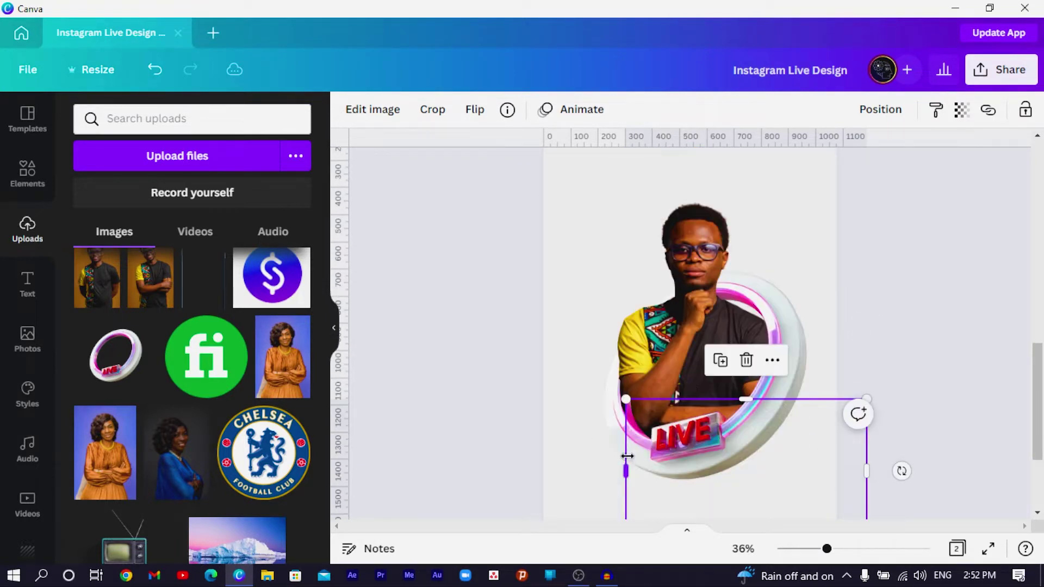
pyautogui.moveTo(619, 456); pyautogui.dragTo(606, 454)
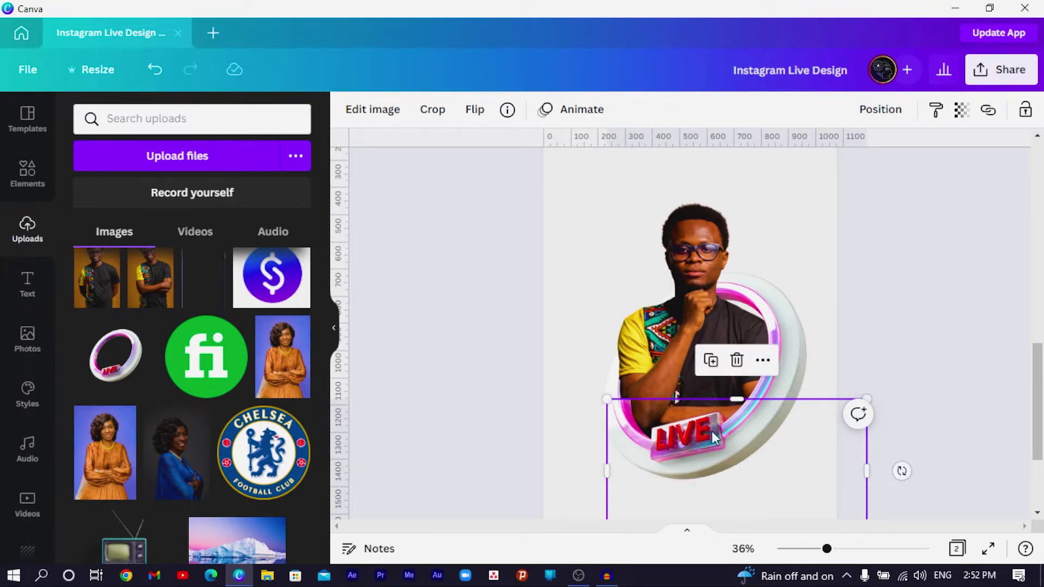
pyautogui.click(681, 439)
pyautogui.click(691, 337)
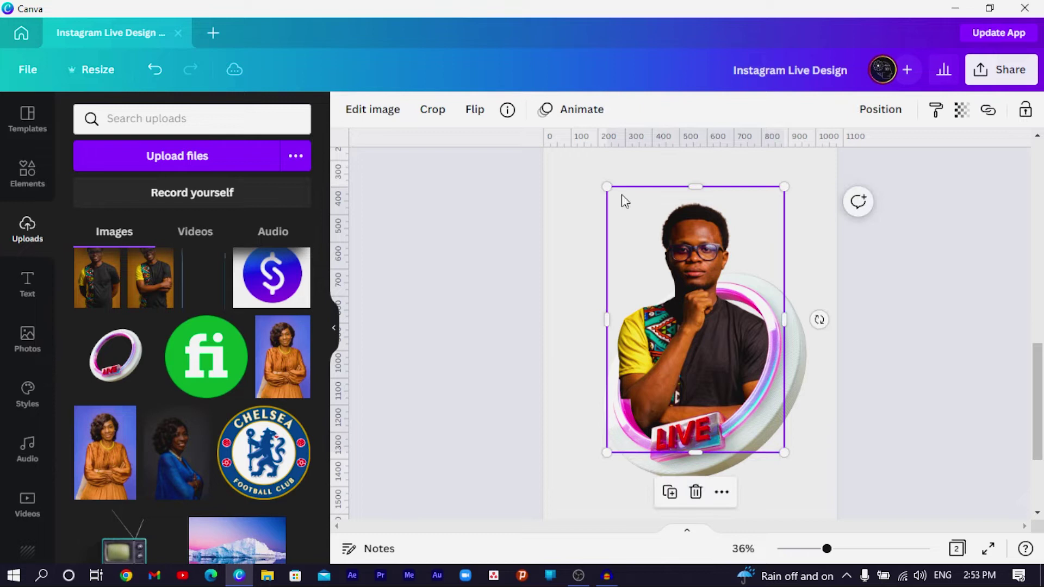
# Centre the man's photo on the ring and trim its right side and bottom.
pyautogui.moveTo(605, 181); pyautogui.dragTo(609, 190)
pyautogui.moveTo(663, 293); pyautogui.dragTo(671, 293)
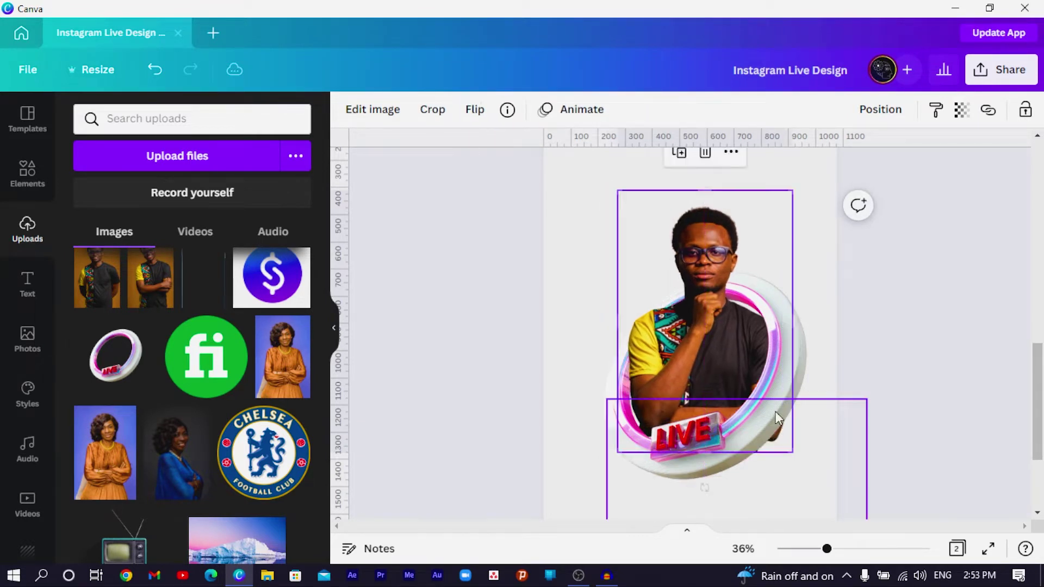
pyautogui.moveTo(789, 416); pyautogui.dragTo(773, 420)
pyautogui.moveTo(698, 453); pyautogui.dragTo(685, 437)
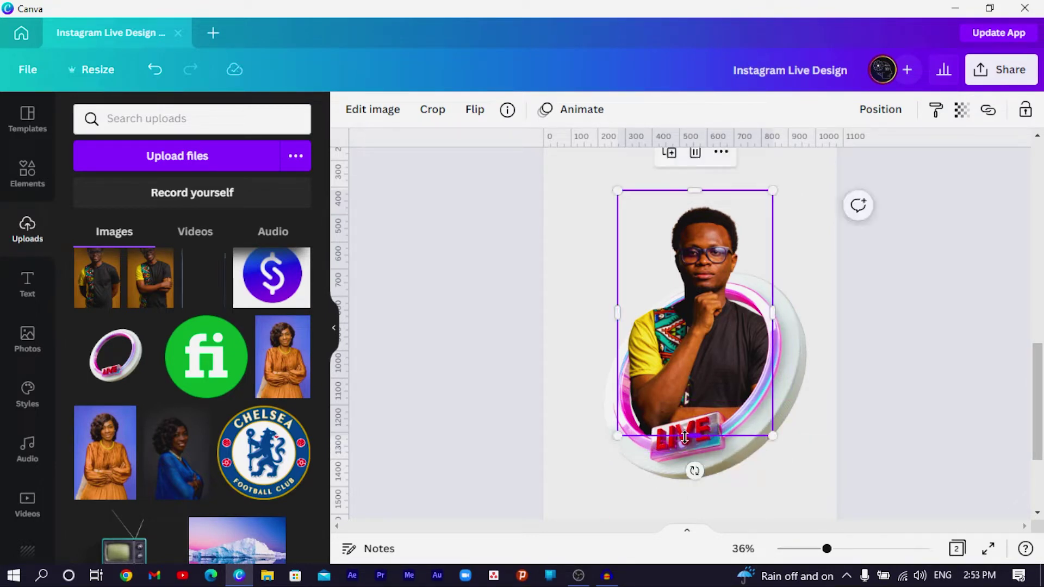
# Reposition the lower LIVE ring overlay and narrow it so it wraps the man's body.
pyautogui.click(668, 461)
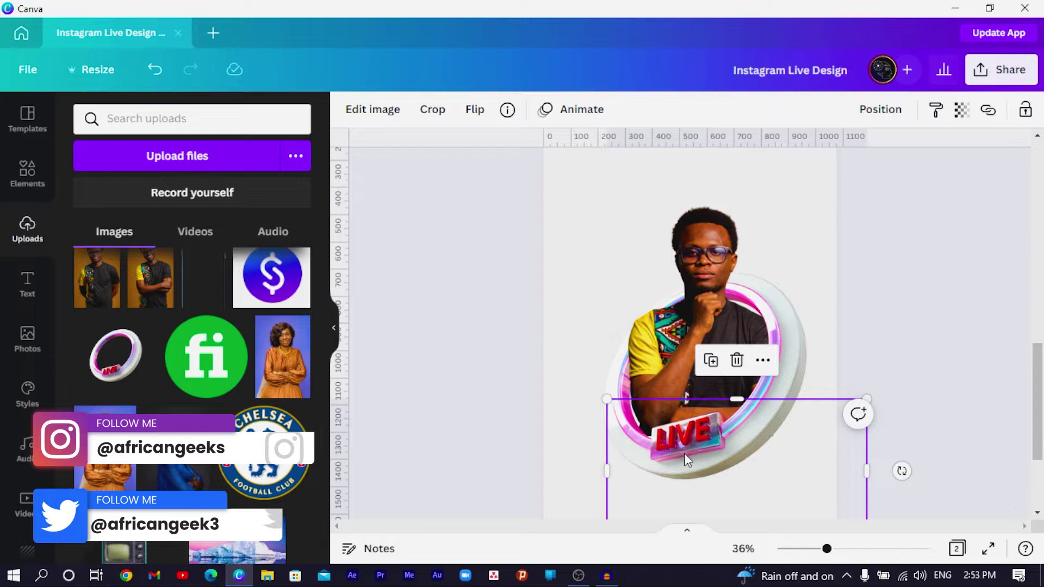
pyautogui.moveTo(685, 453); pyautogui.dragTo(682, 449)
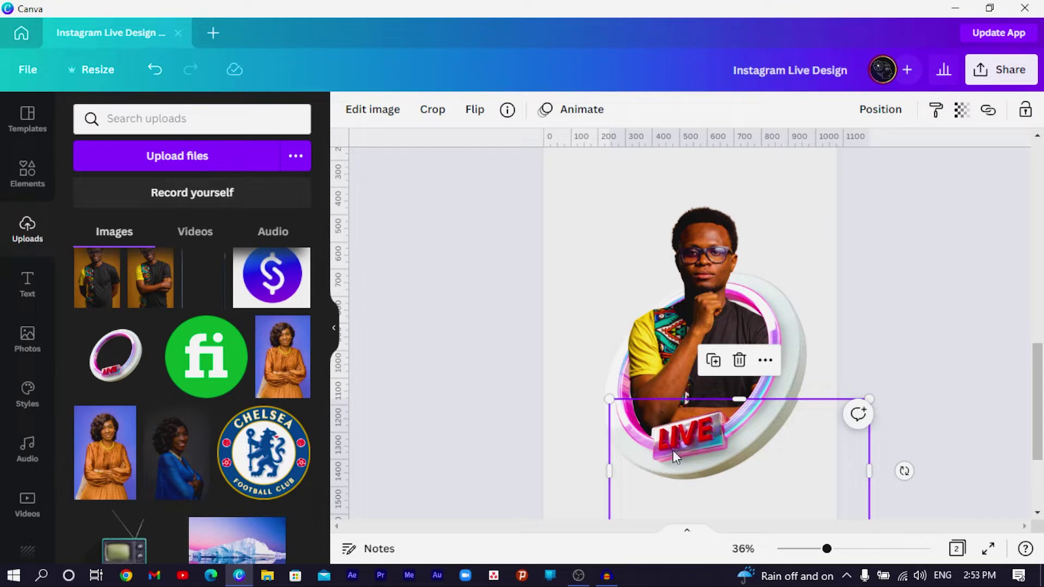
pyautogui.moveTo(674, 456); pyautogui.dragTo(674, 452)
pyautogui.moveTo(869, 471); pyautogui.dragTo(665, 458)
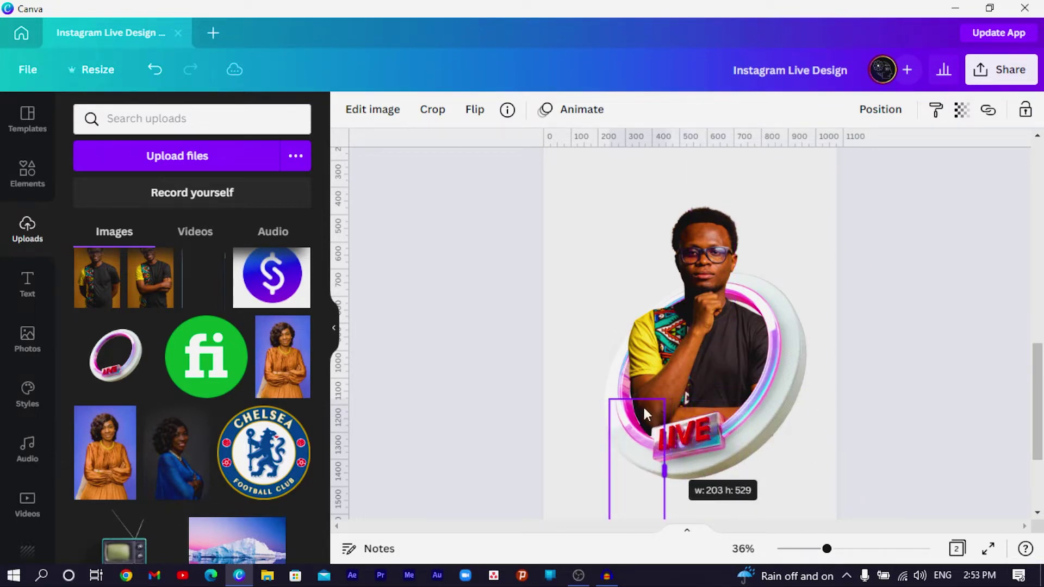
pyautogui.moveTo(629, 400); pyautogui.dragTo(629, 399)
pyautogui.click(630, 481)
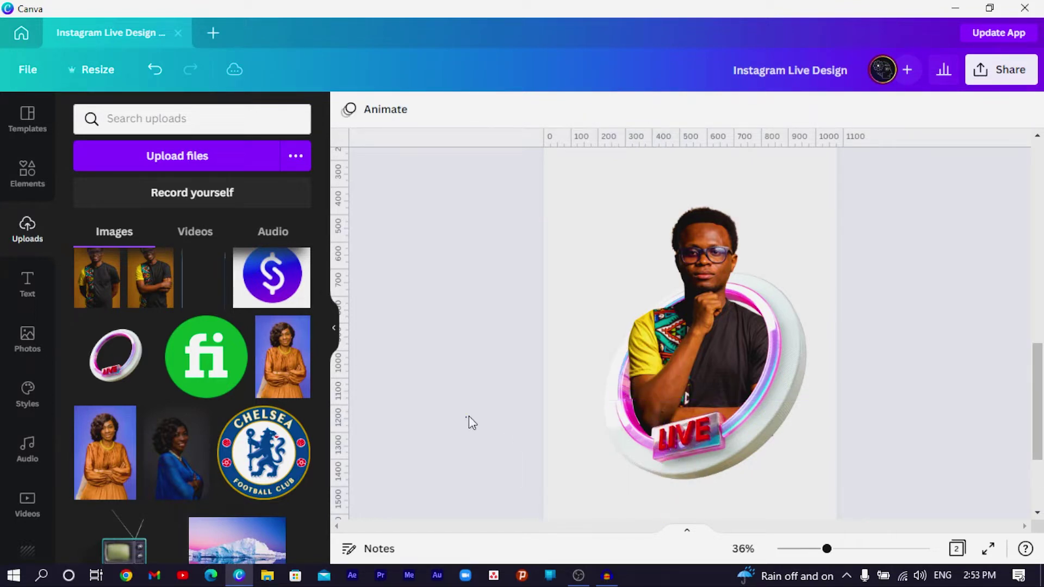
pyautogui.click(640, 438)
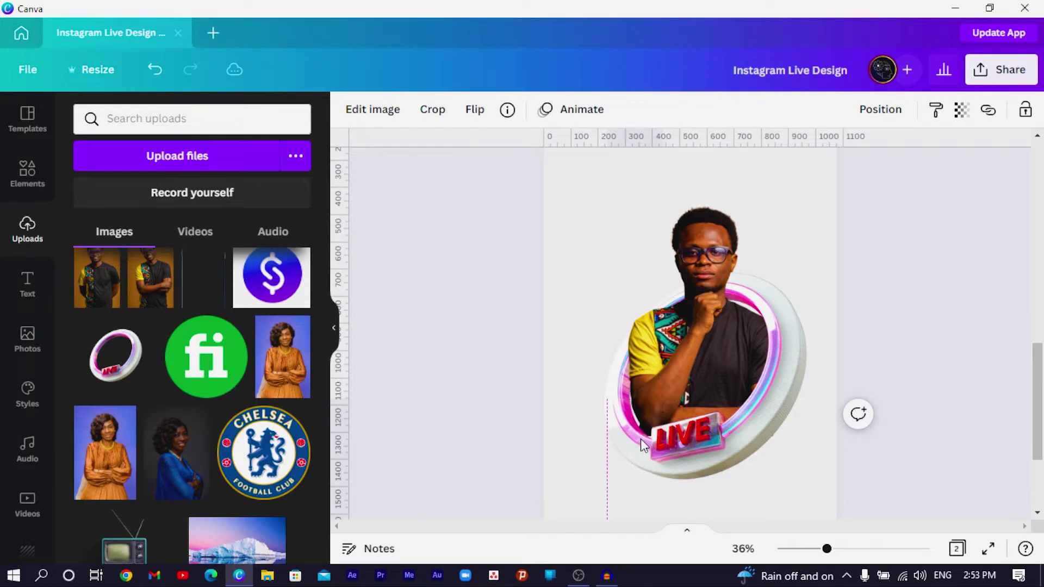
# Check the layering by selecting the man's photo and the lower ring piece.
pyautogui.scroll(3, 548, 393)
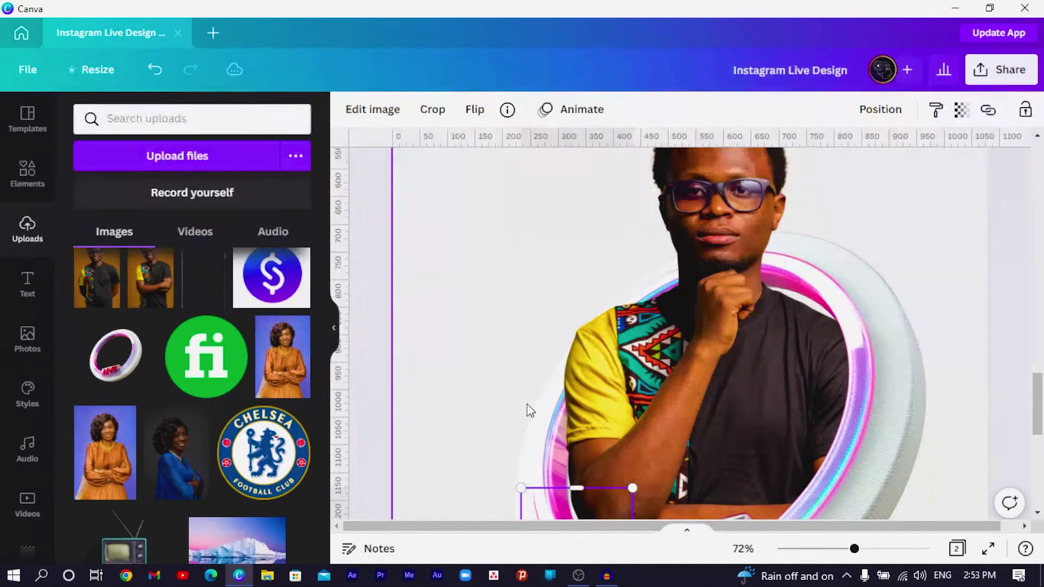
pyautogui.scroll(-4, 536, 411)
pyautogui.click(448, 294)
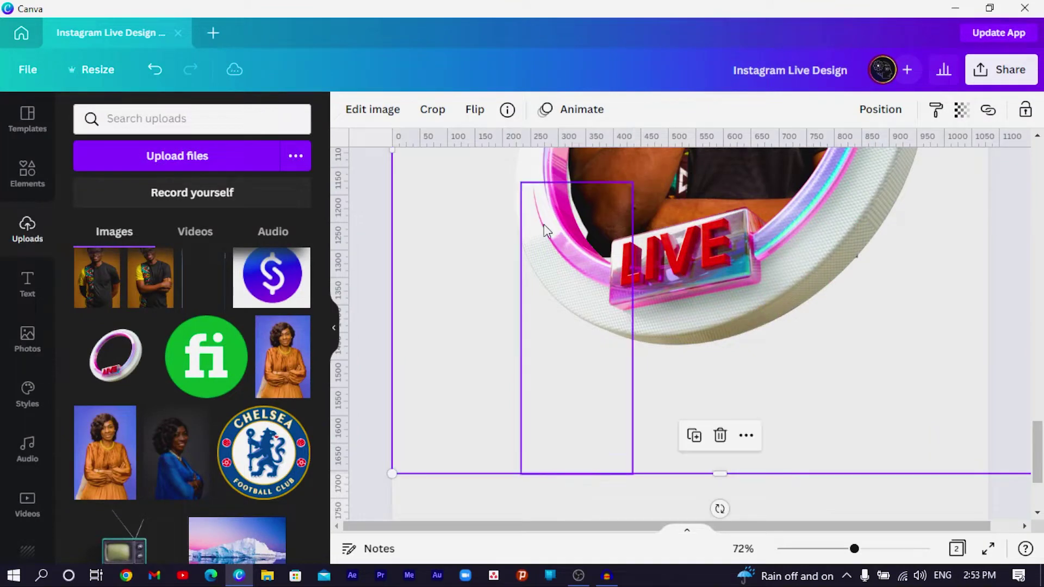
pyautogui.scroll(4, 546, 231)
pyautogui.keyDown('ctrl'); pyautogui.scroll(-5, 778, 322); pyautogui.keyUp('ctrl')
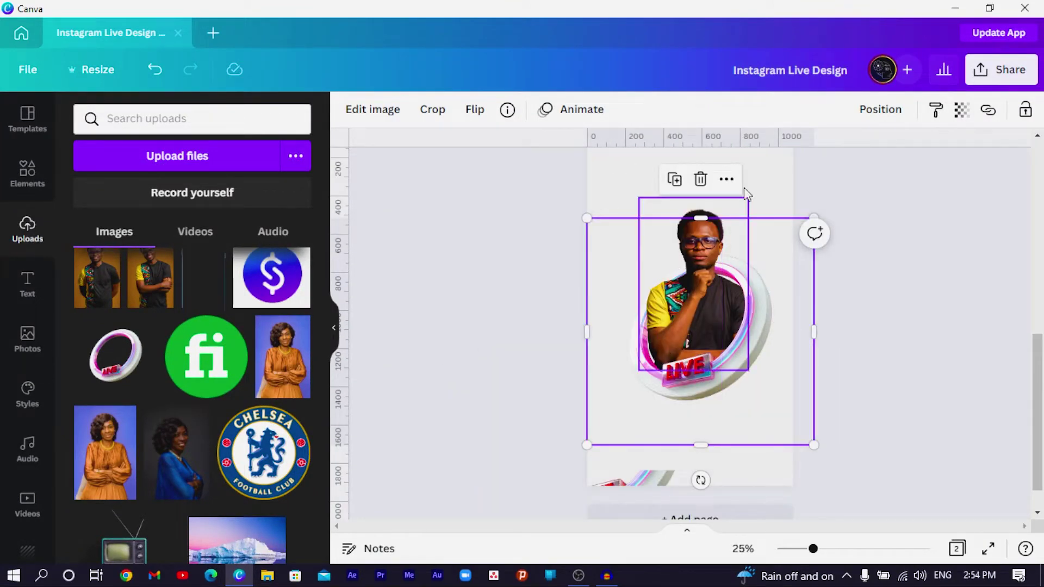
pyautogui.scroll(-1, 646, 317)
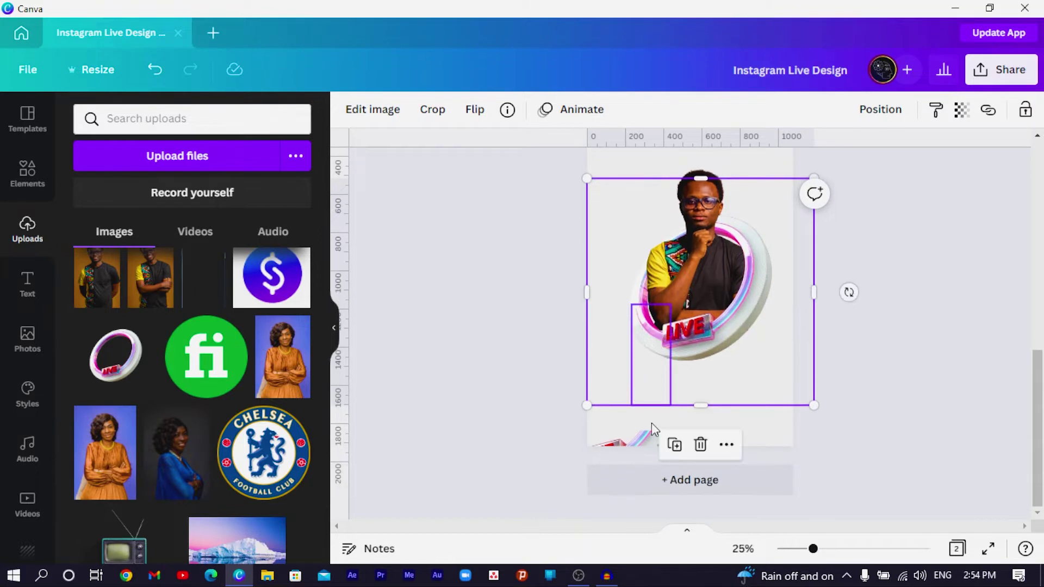
pyautogui.click(651, 448)
# Marquee-select the man and ring and scale them up to the page width.
pyautogui.click(685, 391)
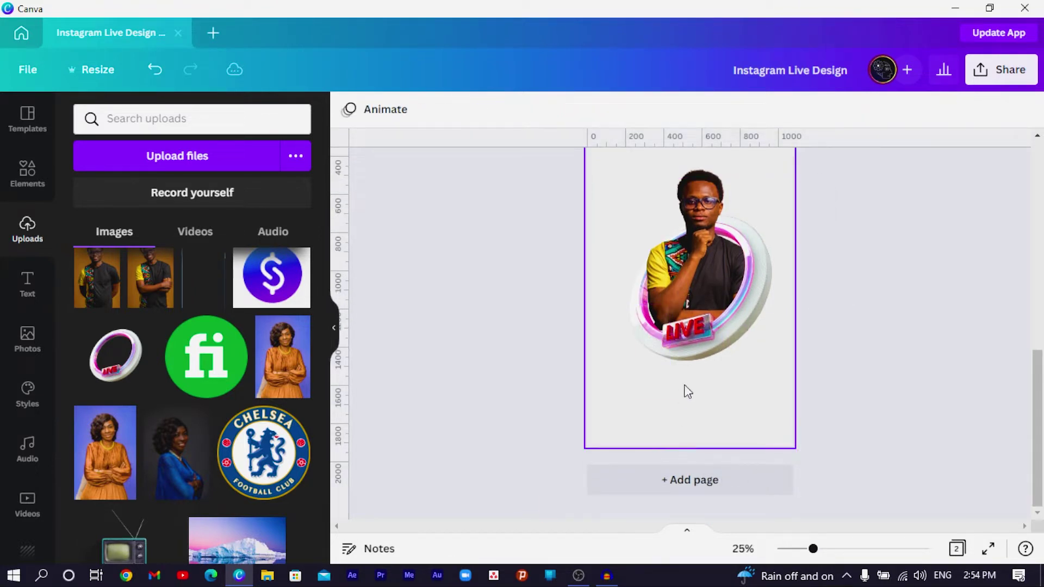
pyautogui.scroll(2, 653, 358)
pyautogui.moveTo(570, 211); pyautogui.dragTo(786, 465)
pyautogui.moveTo(697, 396)
pyautogui.mouseDown()
pyautogui.moveTo(697, 374)
pyautogui.moveTo(698, 385)
pyautogui.mouseUp()
# Trim the frames of the ring overlay and man's photo from the sides and bottom.
pyautogui.click(737, 449)
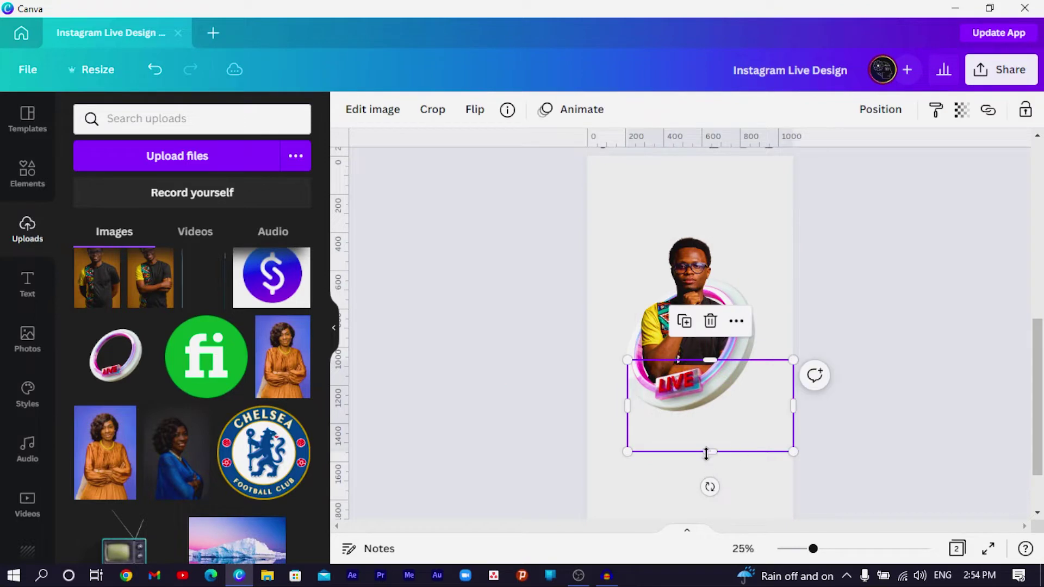
pyautogui.moveTo(701, 431); pyautogui.dragTo(701, 421)
pyautogui.moveTo(791, 390); pyautogui.dragTo(763, 390)
pyautogui.click(625, 327)
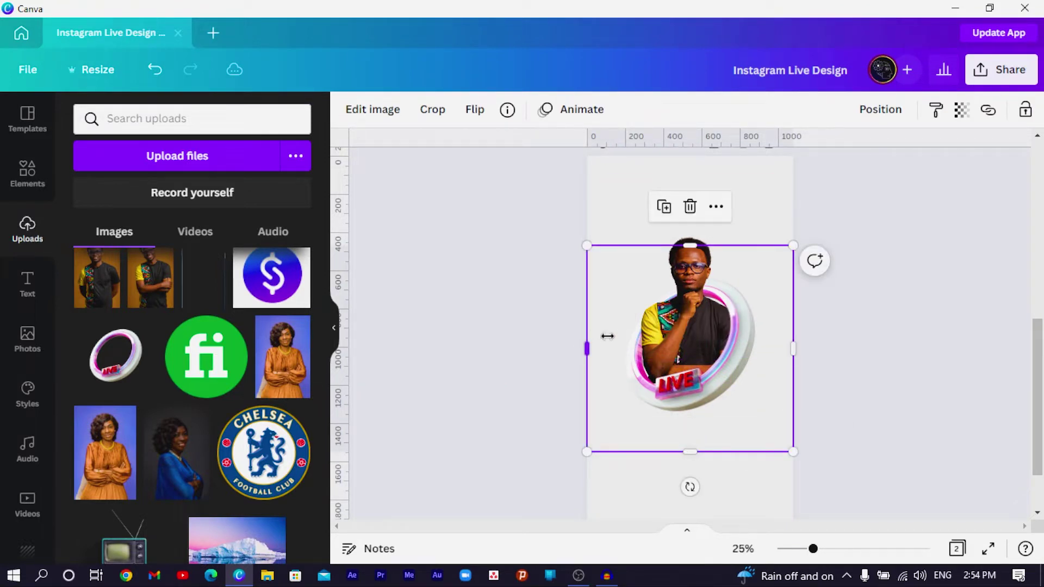
pyautogui.moveTo(608, 336); pyautogui.dragTo(618, 344)
pyautogui.moveTo(788, 350); pyautogui.dragTo(727, 400)
pyautogui.moveTo(701, 450); pyautogui.dragTo(694, 424)
pyautogui.click(752, 450)
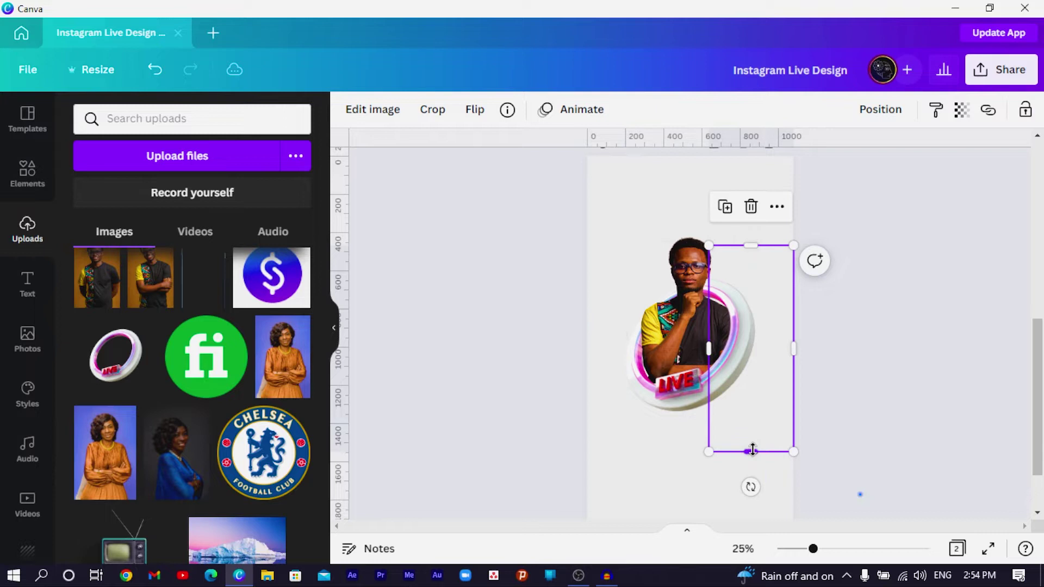
pyautogui.moveTo(753, 450); pyautogui.dragTo(762, 333)
pyautogui.click(645, 434)
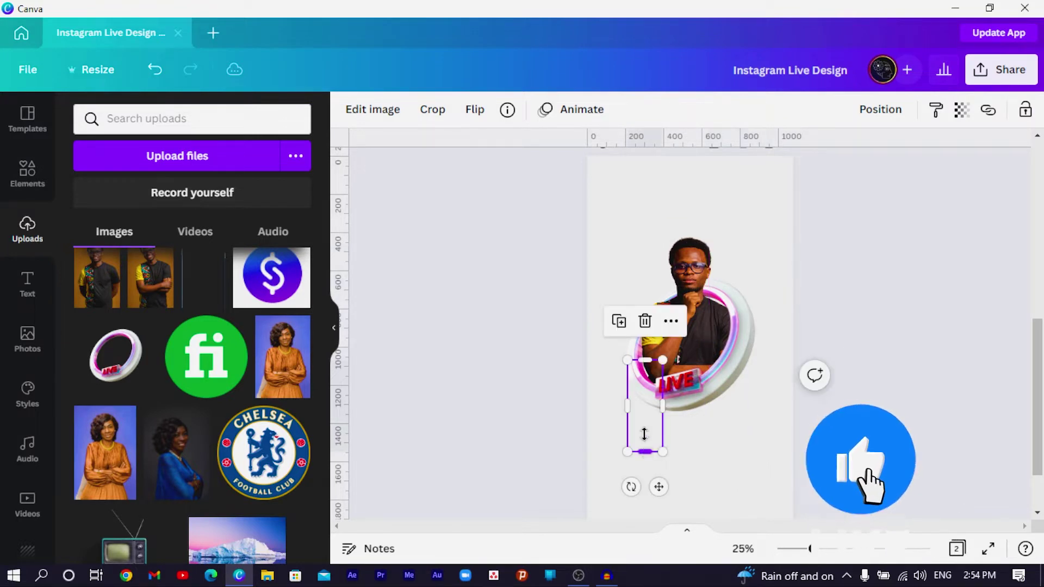
# Group all page elements with Ctrl+G and nudge the inner image down slightly.
pyautogui.hotkey('ctrl', 'a')
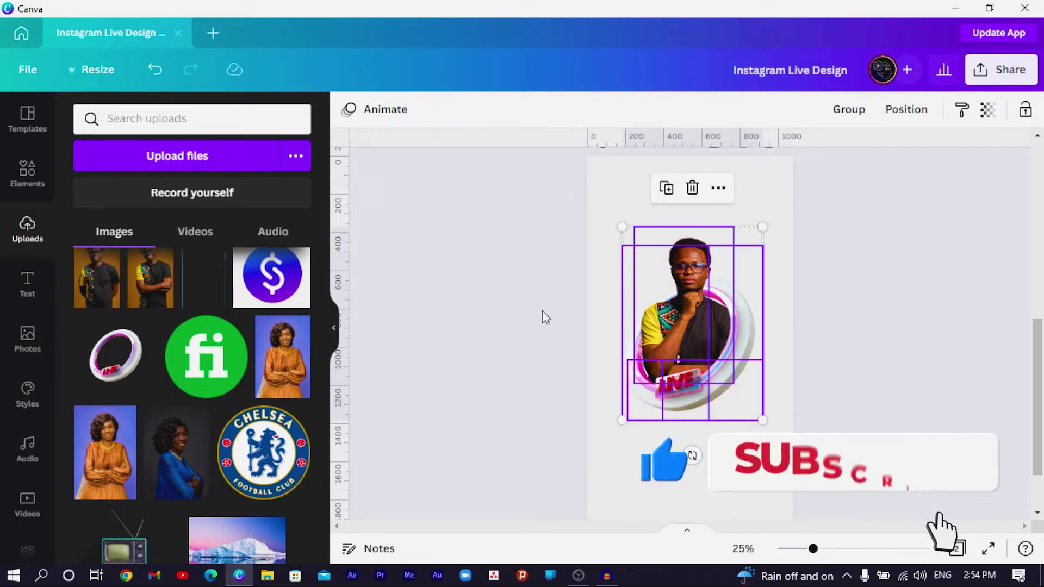
pyautogui.hotkey('ctrl', 'g')
pyautogui.moveTo(534, 249); pyautogui.dragTo(774, 407)
pyautogui.moveTo(703, 354)
pyautogui.mouseDown()
pyautogui.moveTo(705, 380)
pyautogui.moveTo(699, 371)
pyautogui.mouseUp()
pyautogui.click(569, 395)
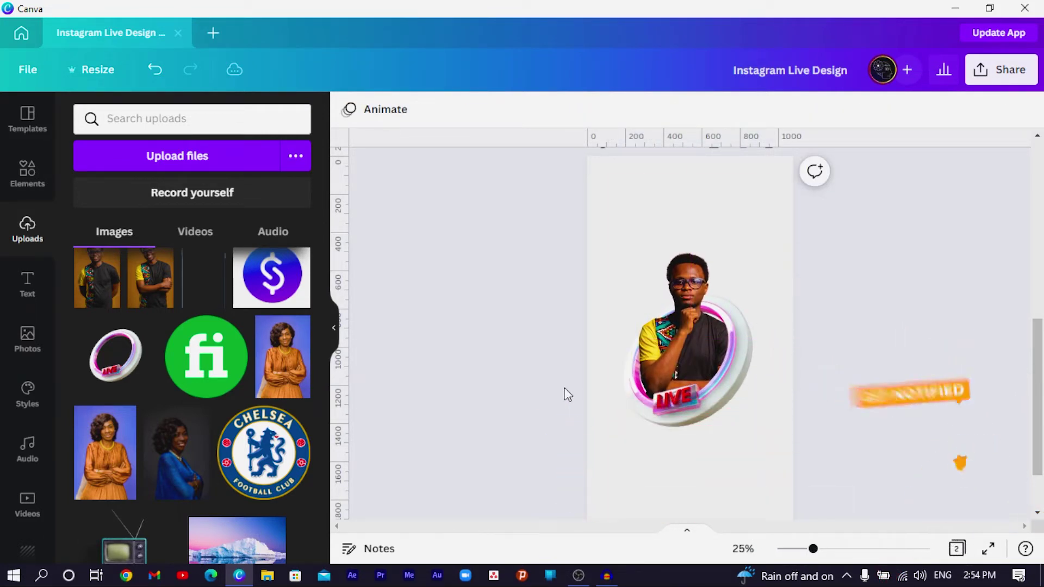
# Move the lorem ipsum body text up beneath the ONLINE WEBINAR subtitle.
pyautogui.scroll(-2, 569, 395)
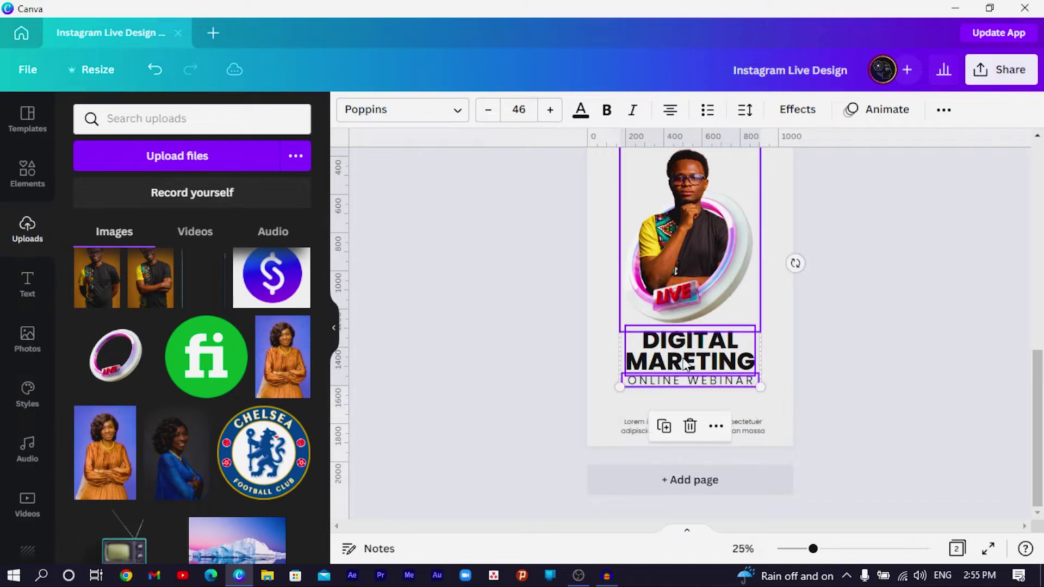
pyautogui.scroll(2, 685, 362)
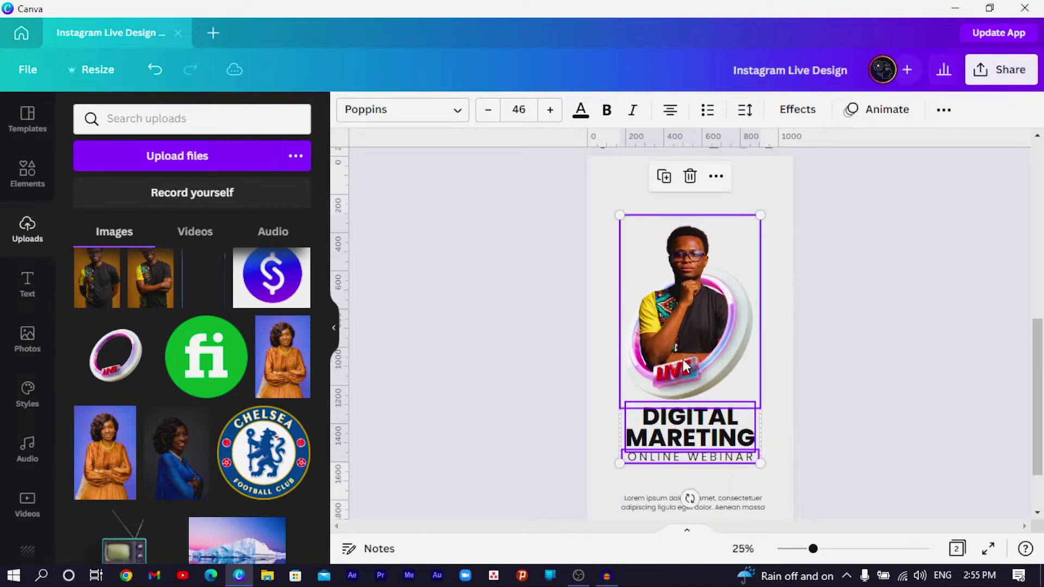
pyautogui.click(737, 511)
pyautogui.moveTo(737, 511); pyautogui.dragTo(734, 477)
# Select the photo with the DIGITAL MARETING, ONLINE WEBINAR and body texts and shift them up together.
pyautogui.click(638, 437)
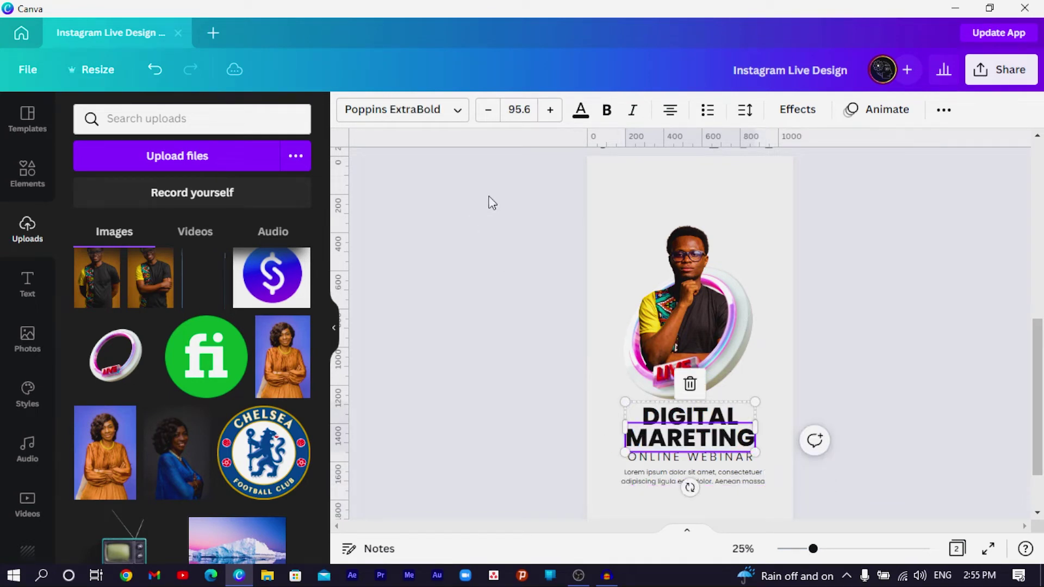
pyautogui.click(721, 464)
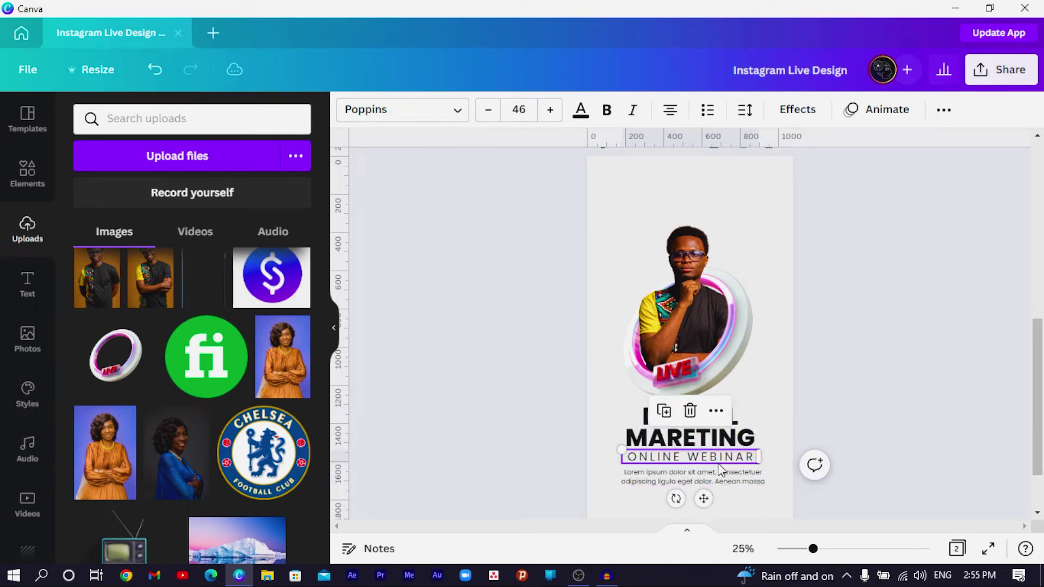
pyautogui.click(716, 478)
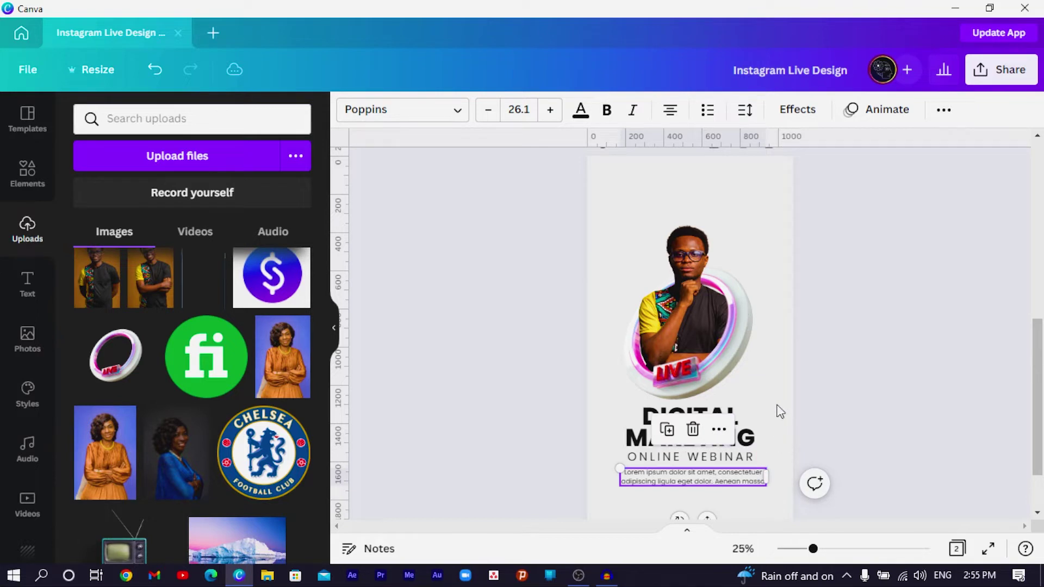
pyautogui.moveTo(721, 455); pyautogui.dragTo(601, 498)
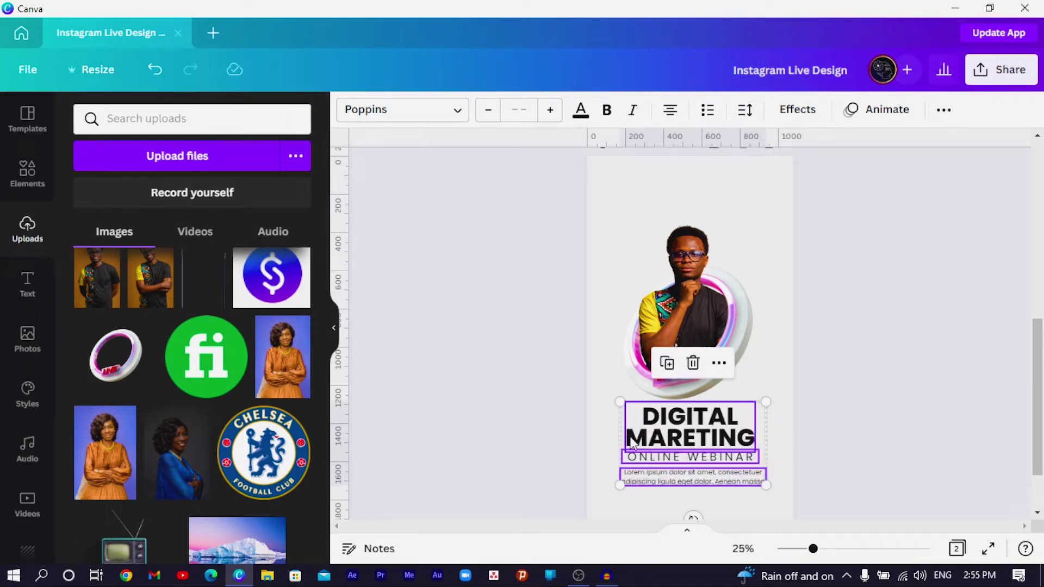
pyautogui.click(561, 433)
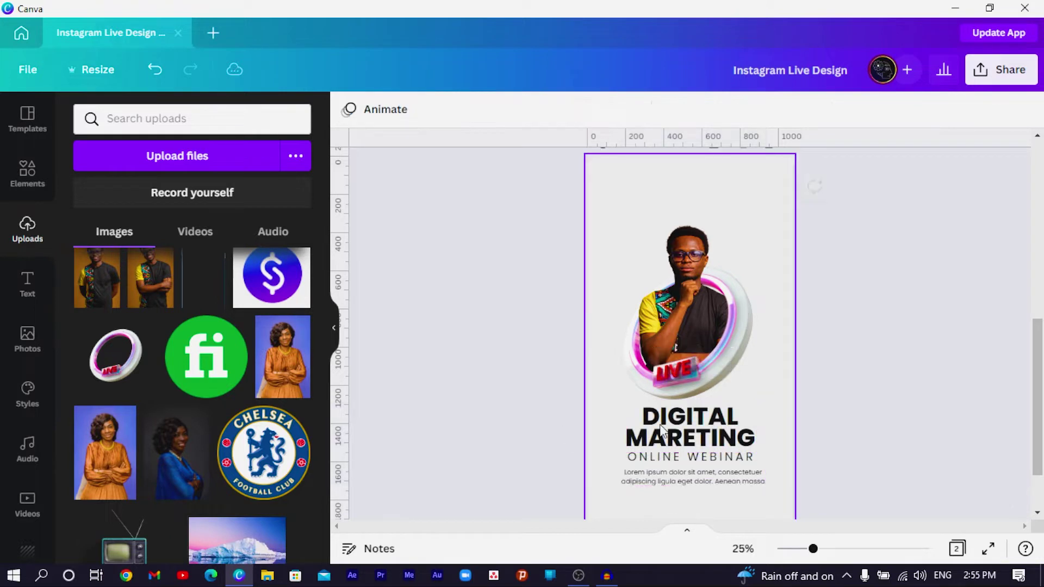
pyautogui.click(670, 423)
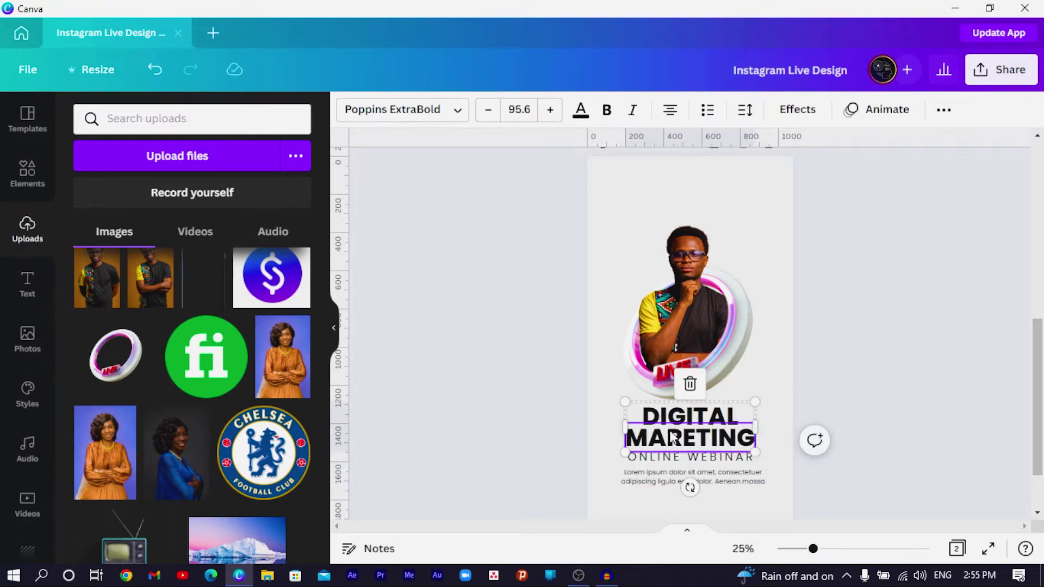
pyautogui.click(673, 461)
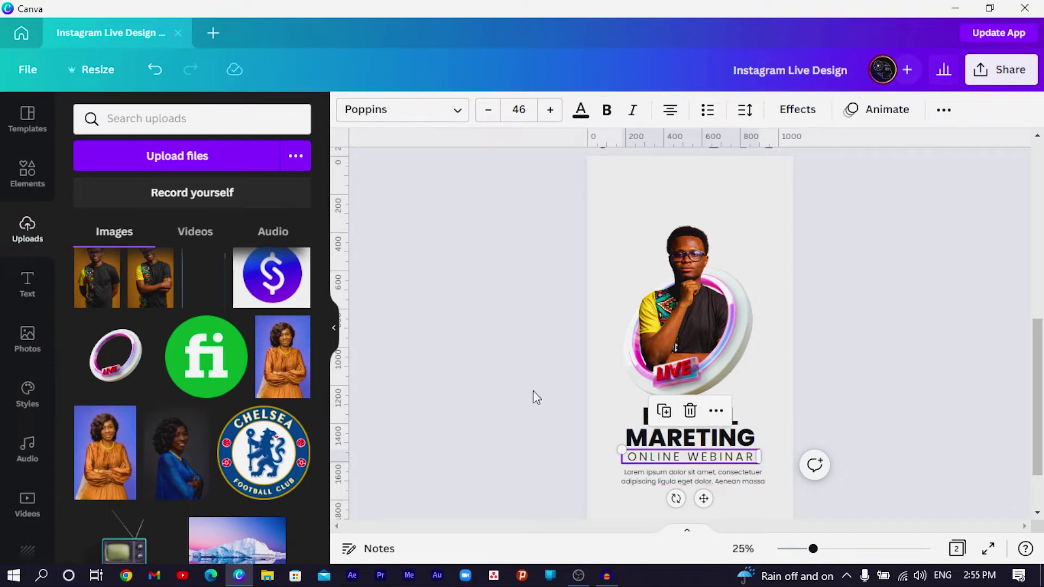
pyautogui.moveTo(518, 229); pyautogui.dragTo(761, 496)
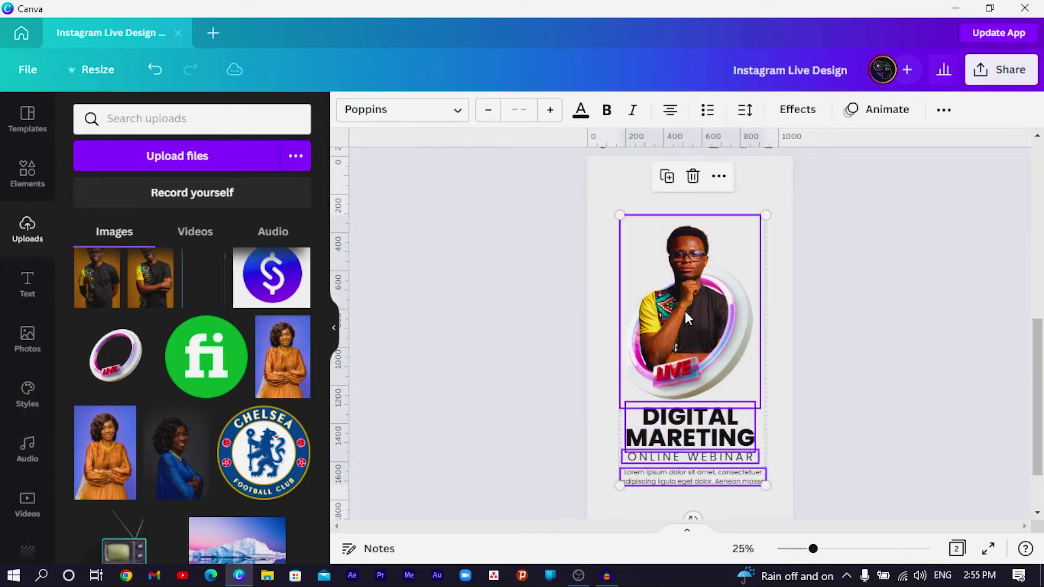
pyautogui.moveTo(687, 319); pyautogui.dragTo(684, 307)
pyautogui.click(472, 314)
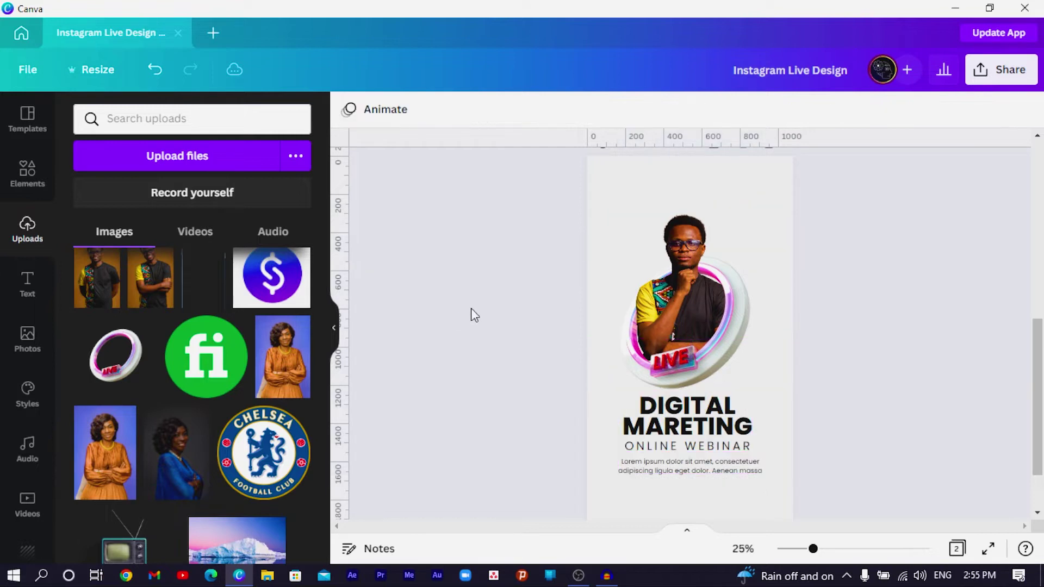
pyautogui.scroll(-2, 789, 348)
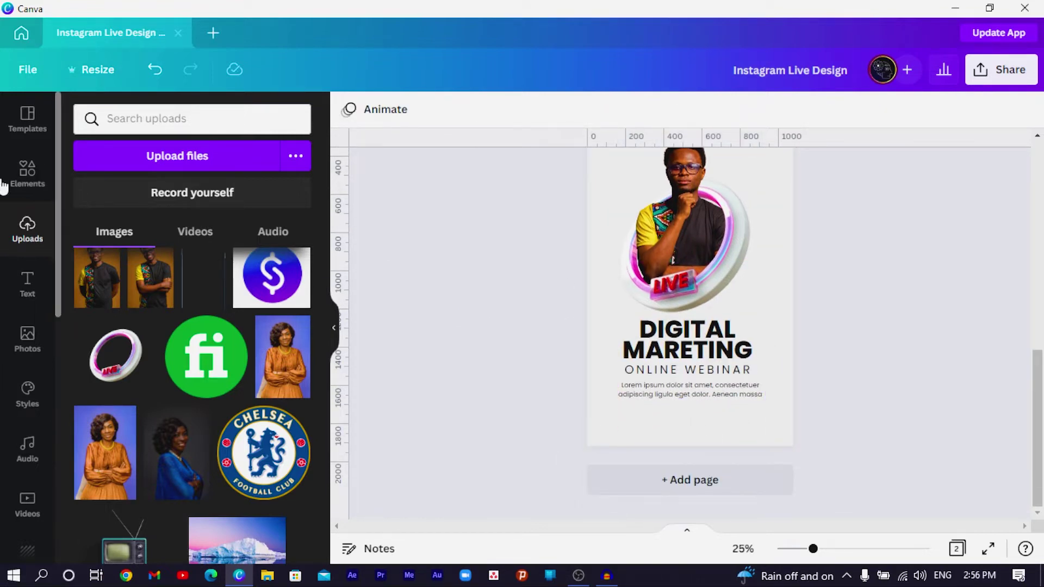
# Add a rounded pill shape from Lines & Shapes and centre it below the body text.
pyautogui.click(35, 187)
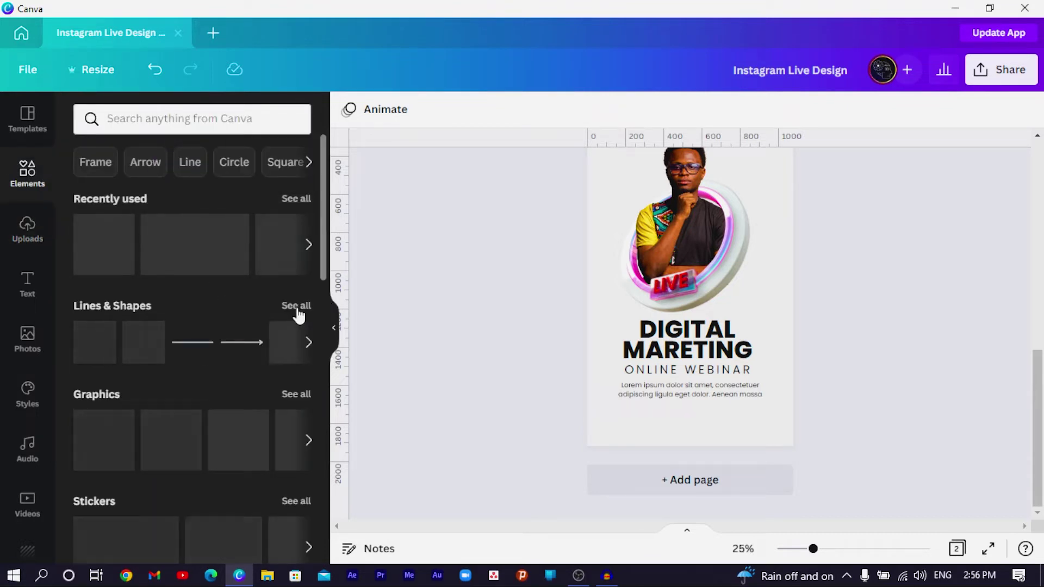
pyautogui.click(298, 308)
pyautogui.scroll(-4, 194, 335)
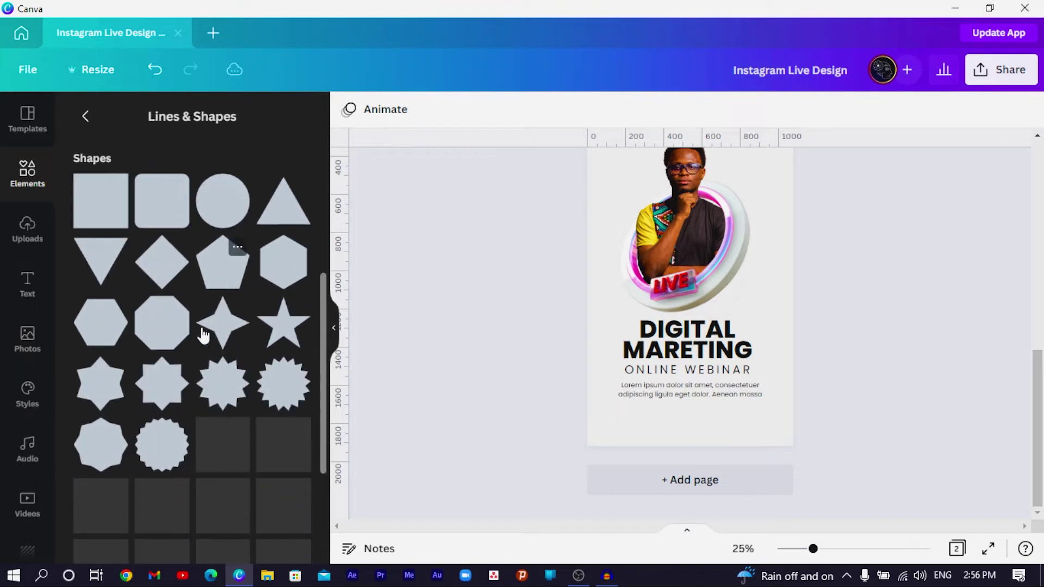
pyautogui.scroll(-2, 202, 335)
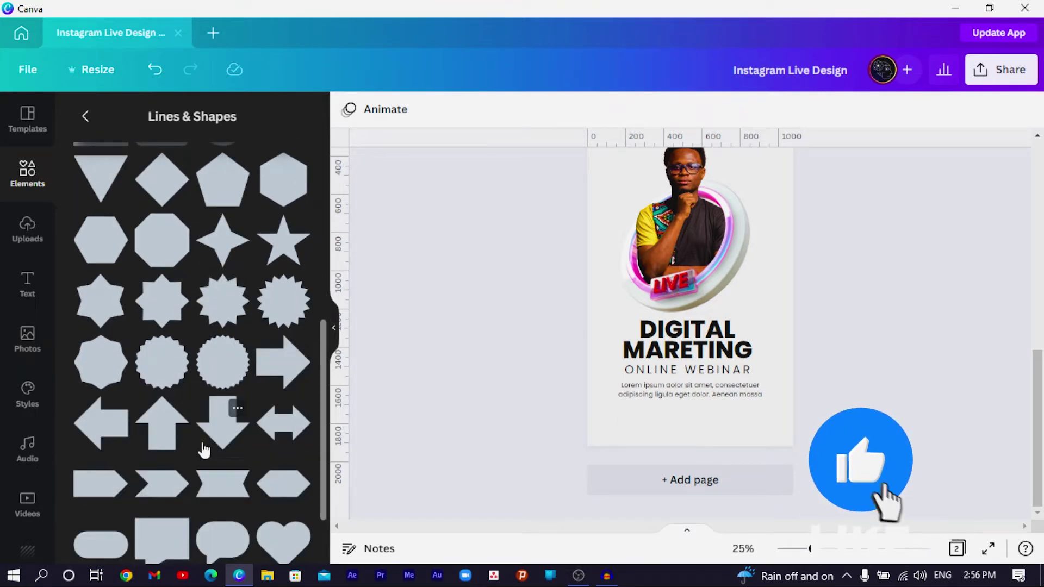
pyautogui.click(170, 491)
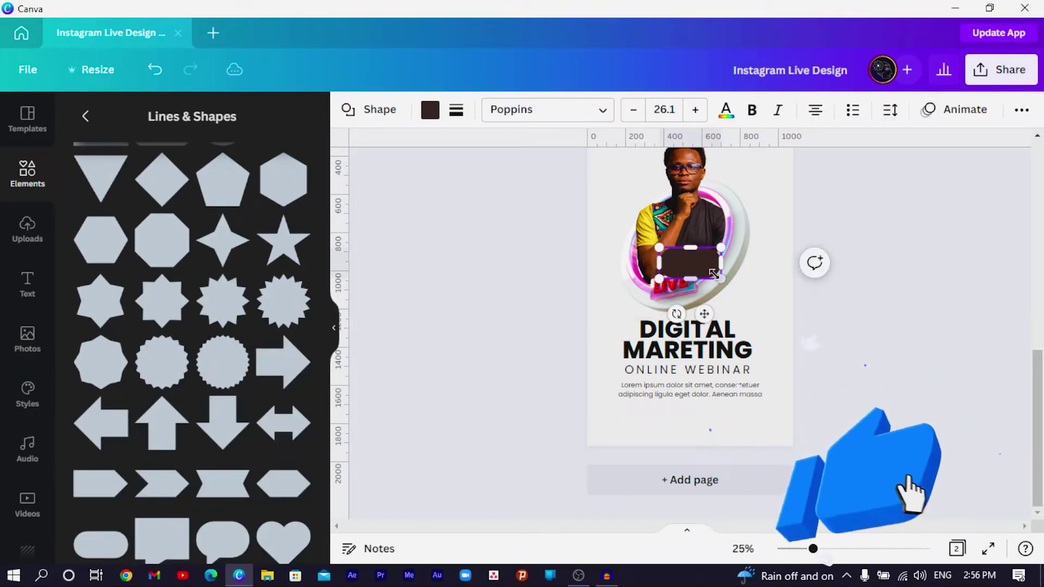
pyautogui.moveTo(691, 254); pyautogui.dragTo(690, 422)
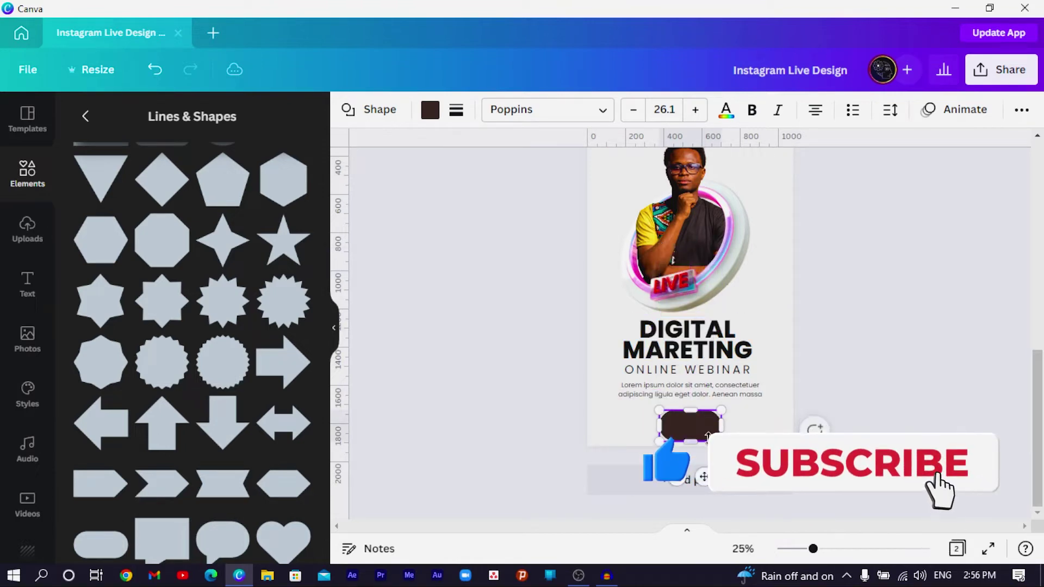
pyautogui.scroll(5, 710, 392)
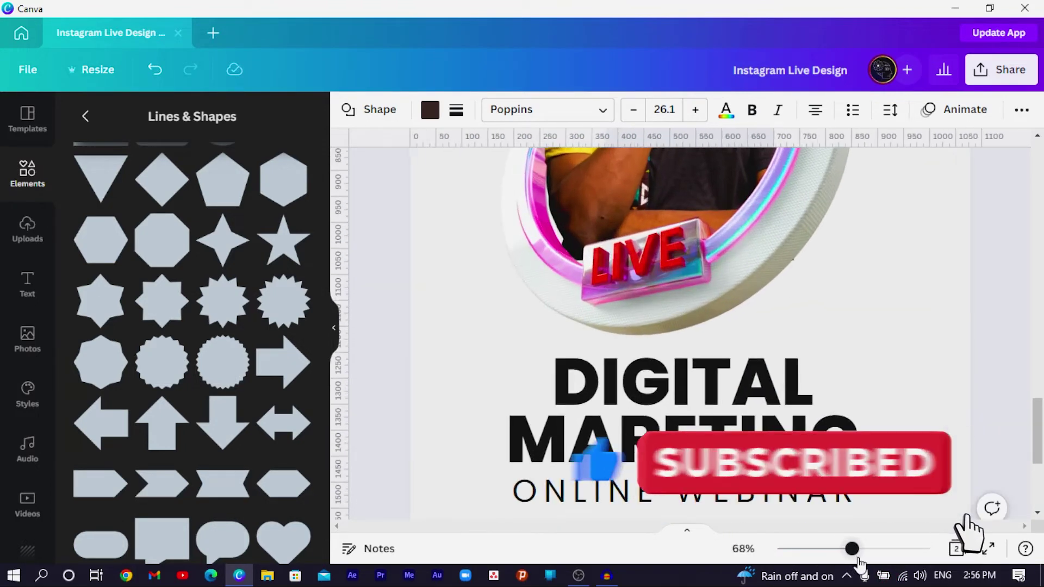
pyautogui.scroll(-5, 710, 392)
pyautogui.moveTo(786, 432); pyautogui.dragTo(799, 359)
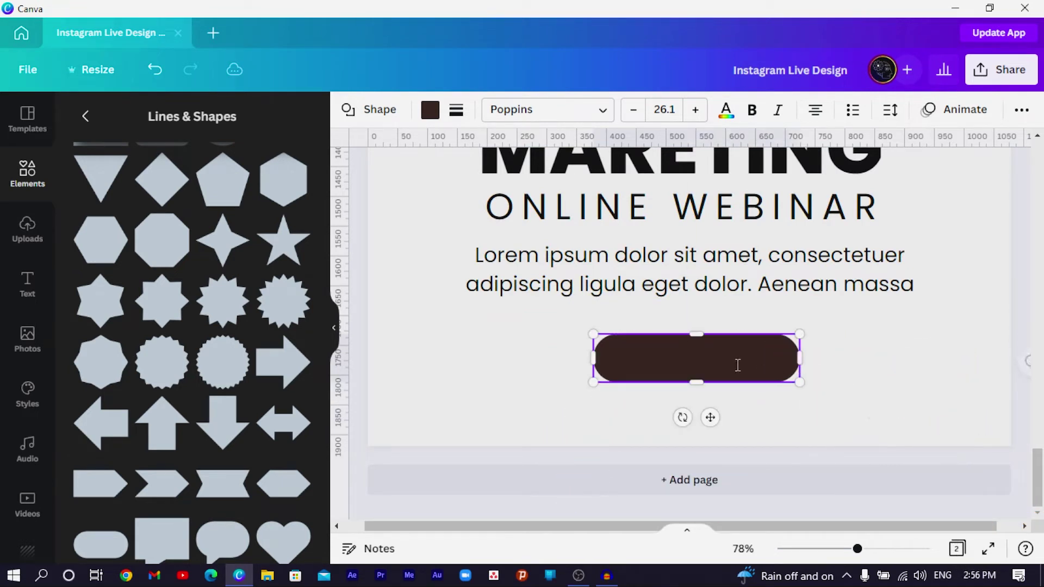
pyautogui.moveTo(729, 362)
pyautogui.mouseDown()
pyautogui.moveTo(722, 347)
pyautogui.moveTo(734, 347)
pyautogui.moveTo(717, 347)
pyautogui.mouseUp()
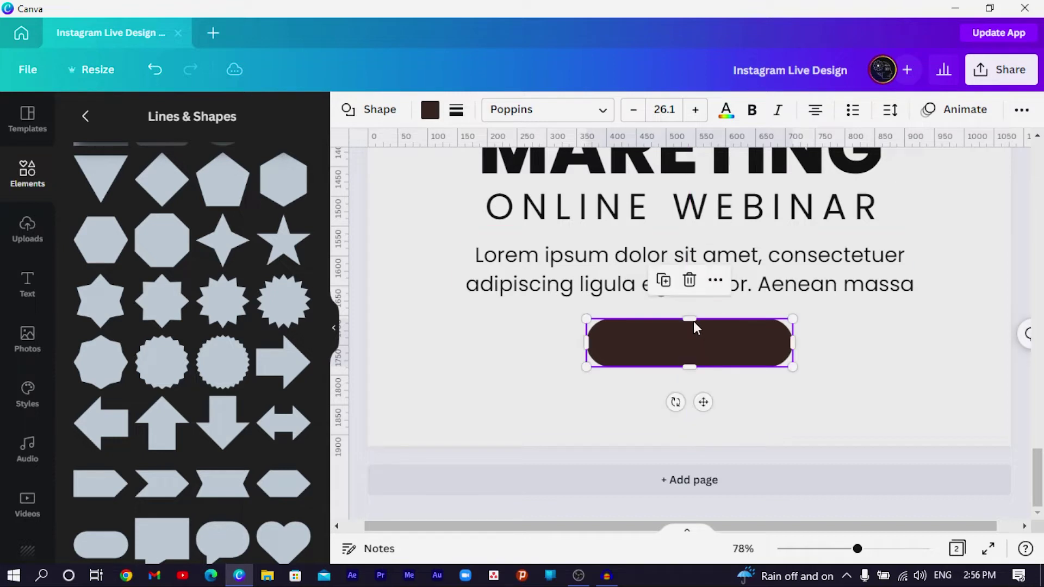
# Fill the pill black and drop a copy of ONLINE WEBINAR onto it.
pyautogui.click(430, 110)
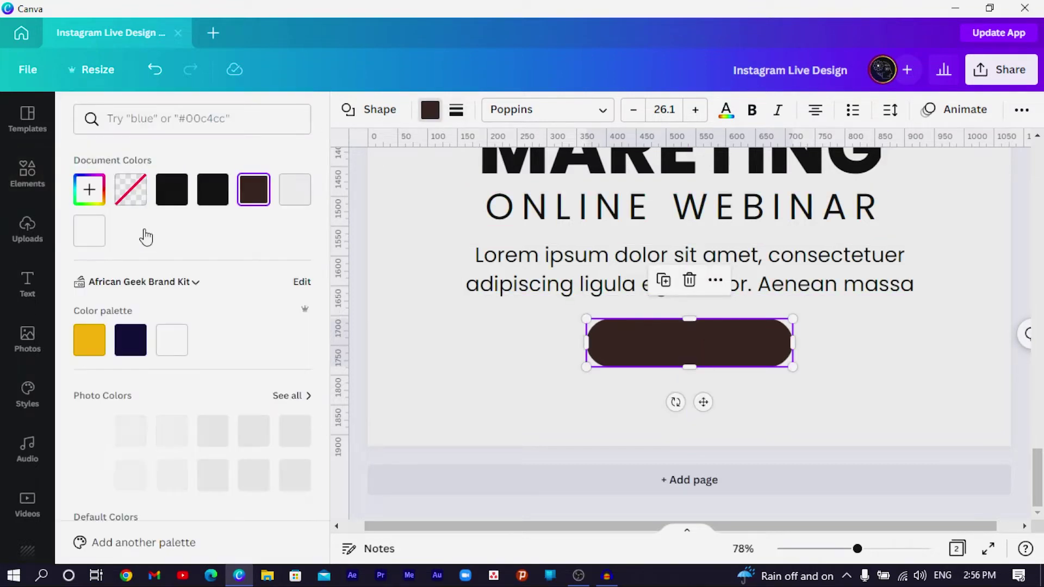
pyautogui.click(172, 189)
pyautogui.press('Escape')
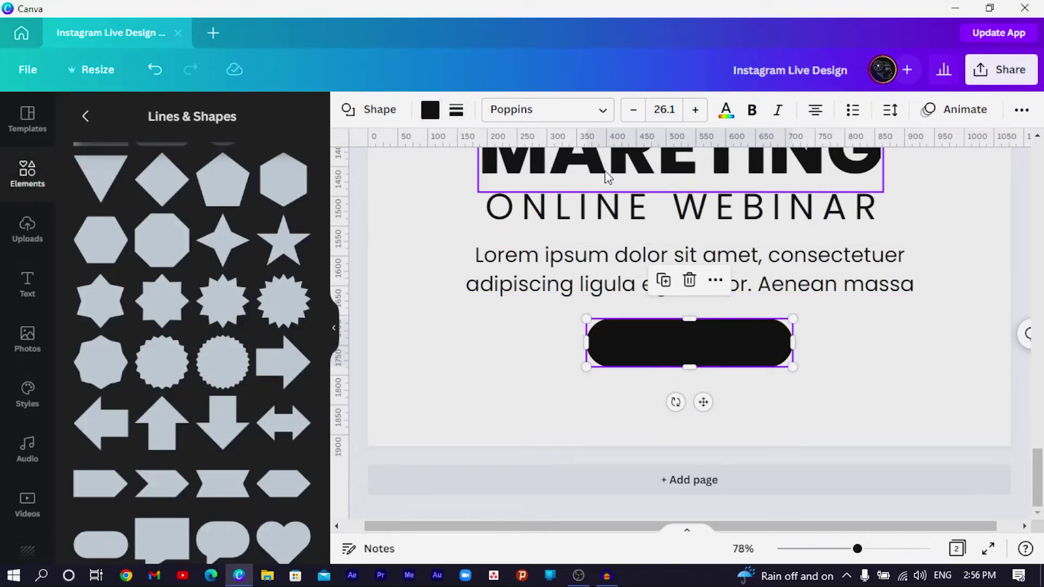
pyautogui.moveTo(610, 205); pyautogui.dragTo(660, 369)
# Move the ONLINE WEBINAR copy onto the pill and replace its words with 'swipe up'.
pyautogui.click(690, 341)
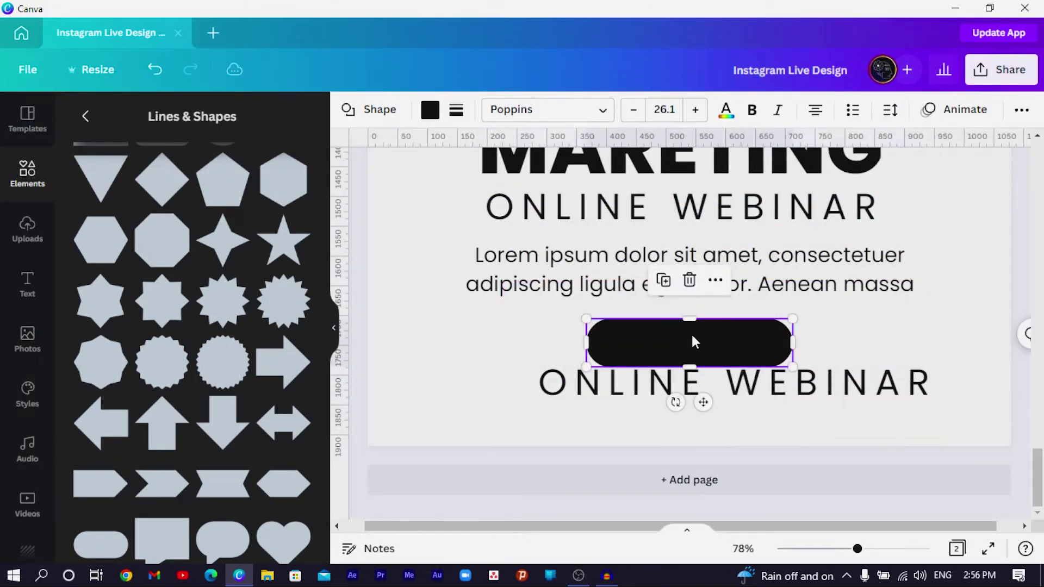
pyautogui.write('S')
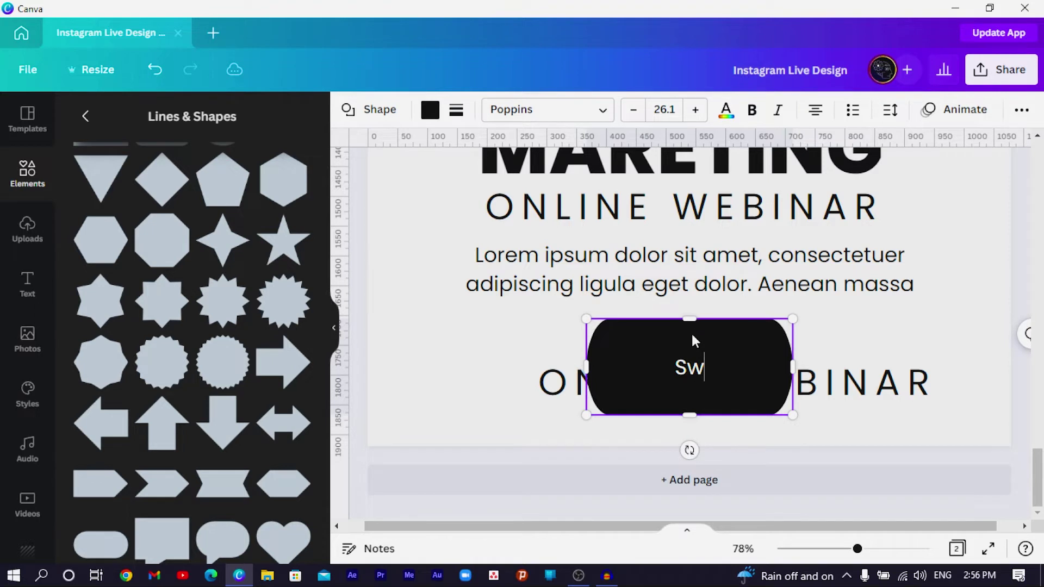
pyautogui.write('w')
pyautogui.press('BackSpace')
pyautogui.press('BackSpace')
pyautogui.click(452, 367)
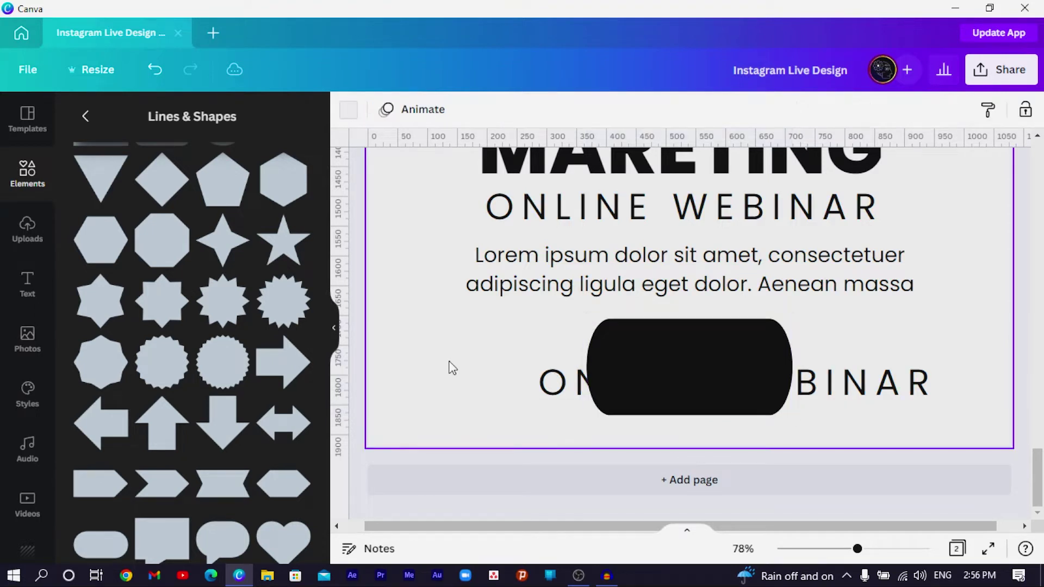
pyautogui.moveTo(621, 381); pyautogui.dragTo(579, 343)
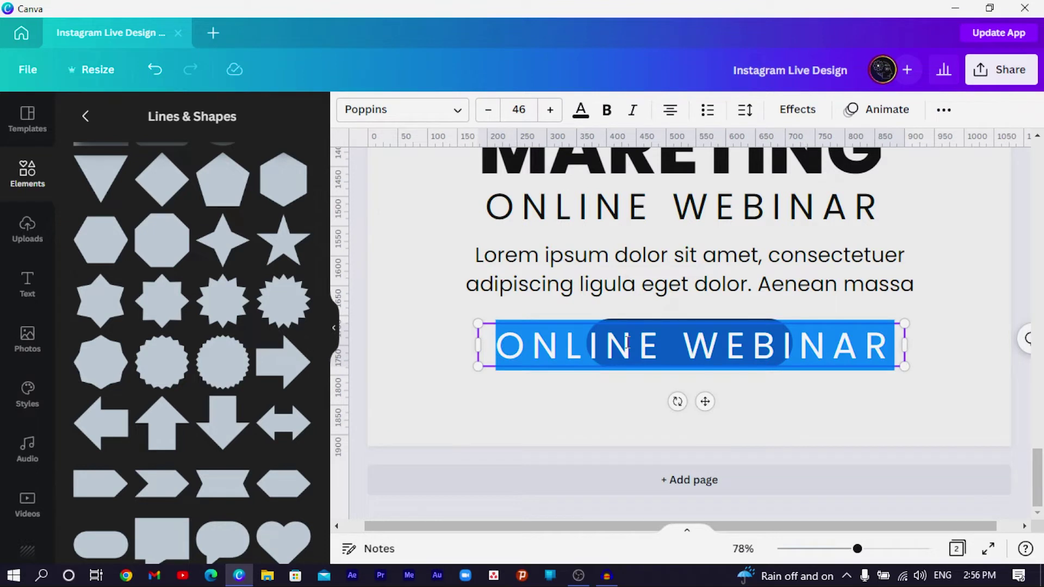
pyautogui.press('BackSpace')
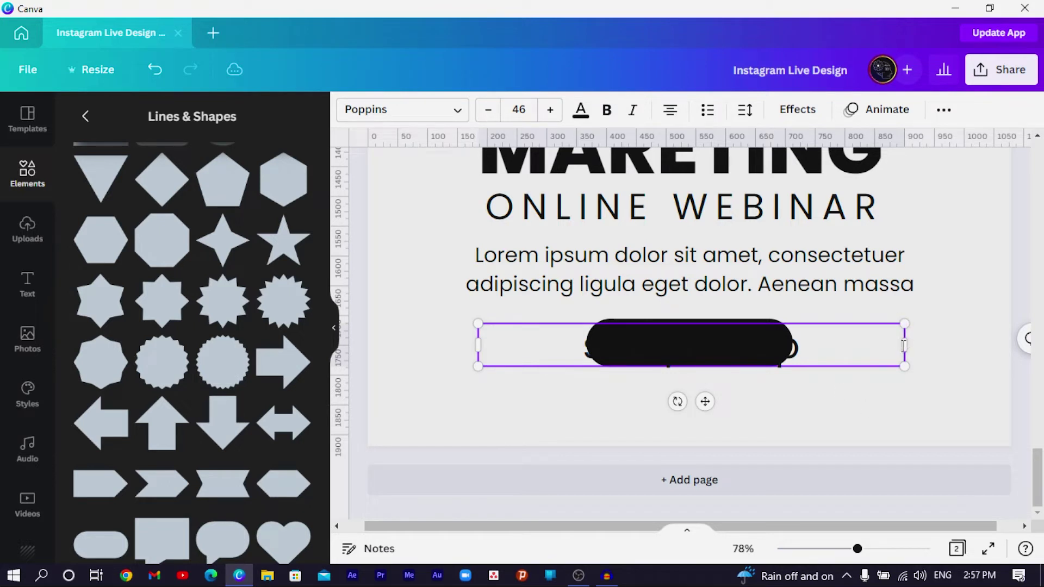
pyautogui.moveTo(870, 353); pyautogui.dragTo(744, 373)
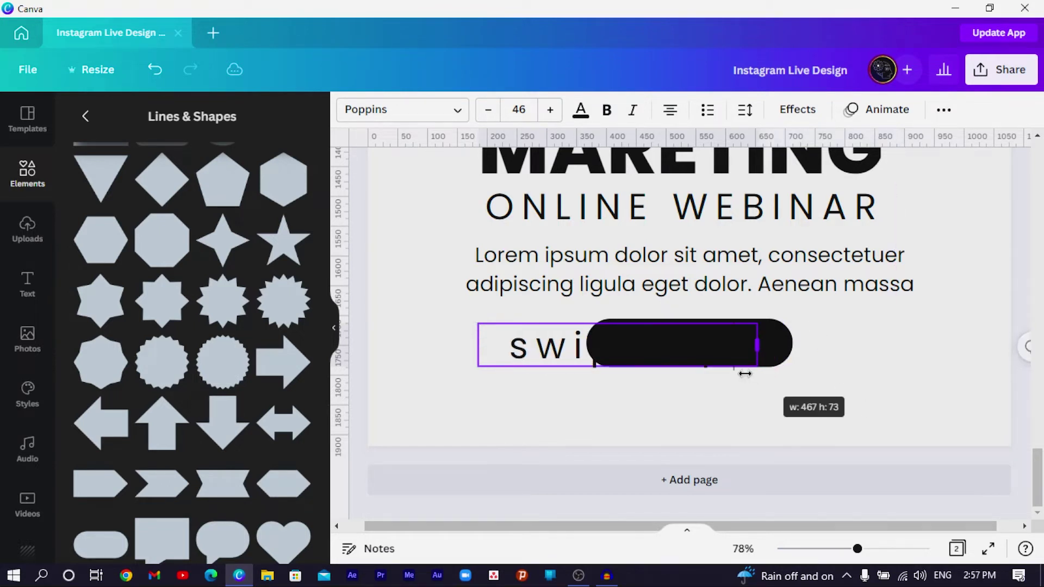
# Set the swipe up text's letter spacing to 0.
pyautogui.doubleClick(716, 350)
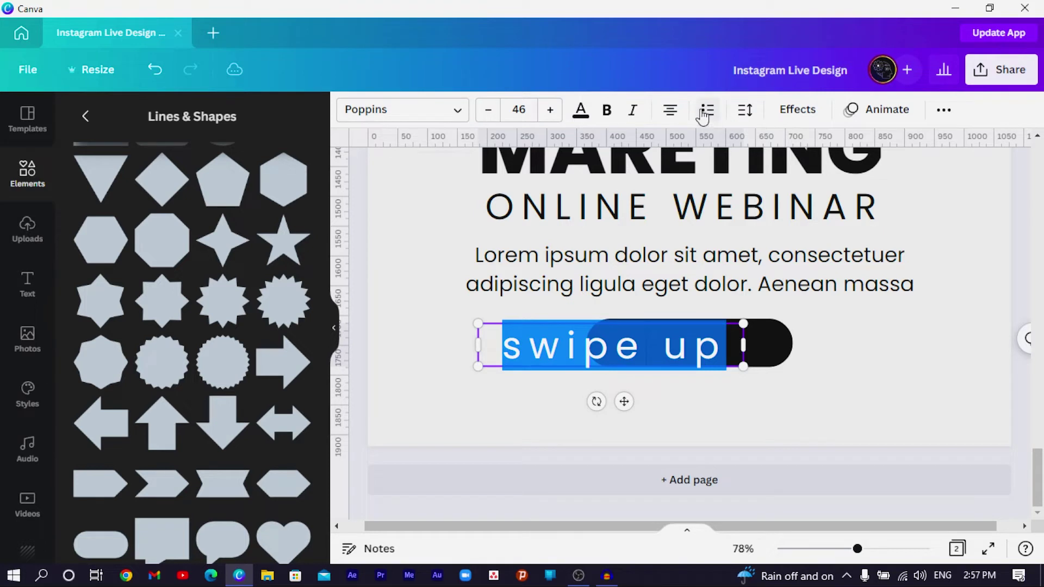
pyautogui.click(746, 112)
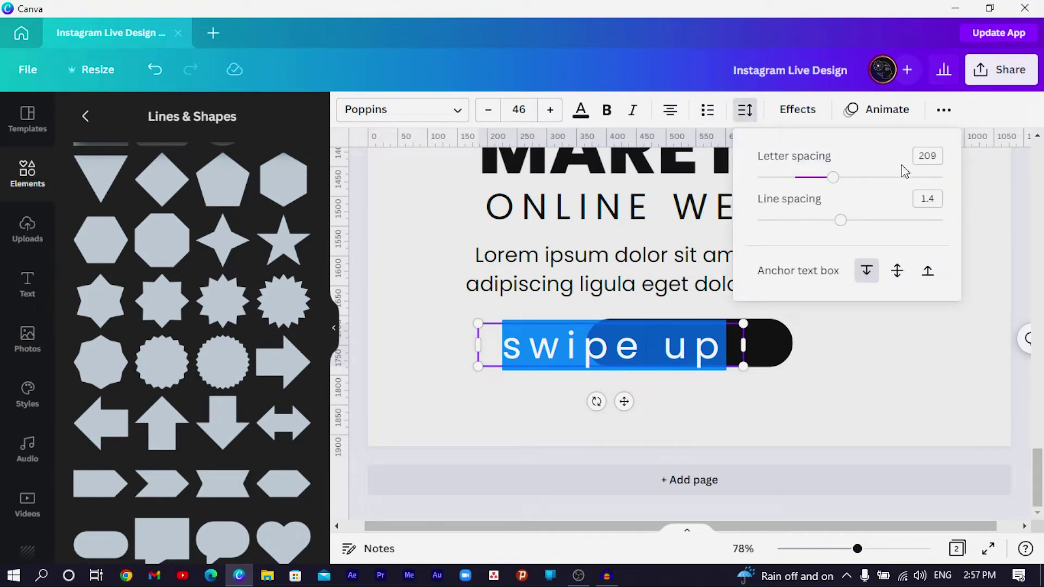
pyautogui.doubleClick(928, 156)
pyautogui.write('0')
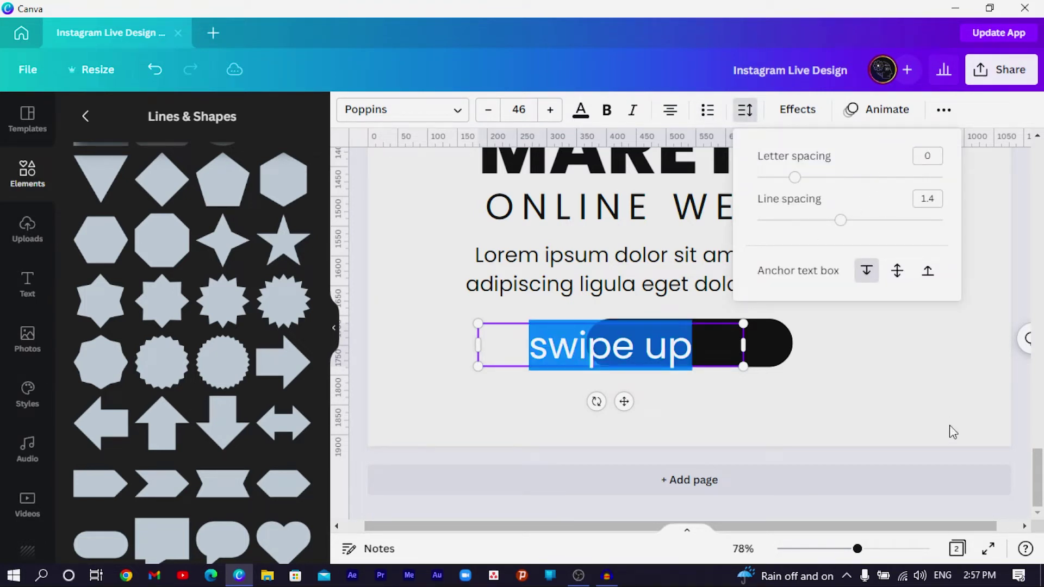
pyautogui.click(953, 433)
pyautogui.click(710, 205)
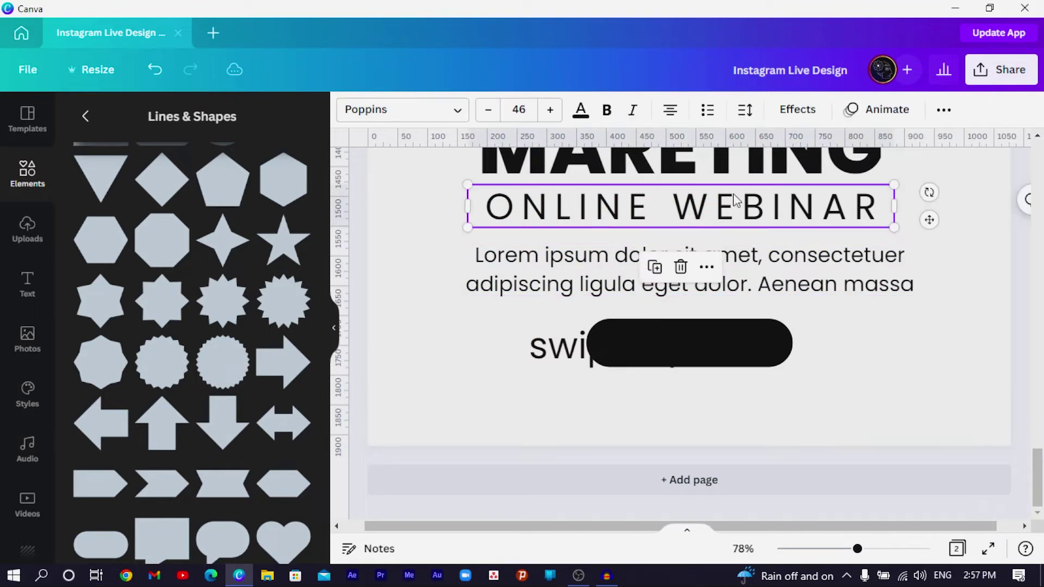
# Make the swipe up text white at size 30.7, centred inside the black pill.
pyautogui.click(527, 356)
pyautogui.moveTo(474, 346); pyautogui.dragTo(569, 352)
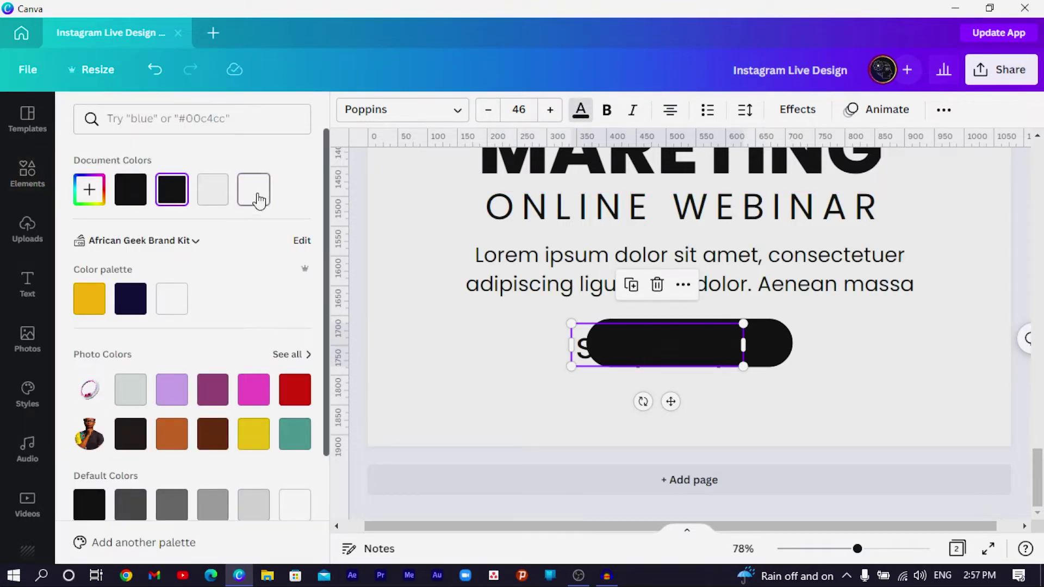
pyautogui.click(257, 198)
pyautogui.moveTo(584, 333); pyautogui.dragTo(629, 337)
pyautogui.moveTo(696, 401); pyautogui.dragTo(724, 387)
pyautogui.click(27, 173)
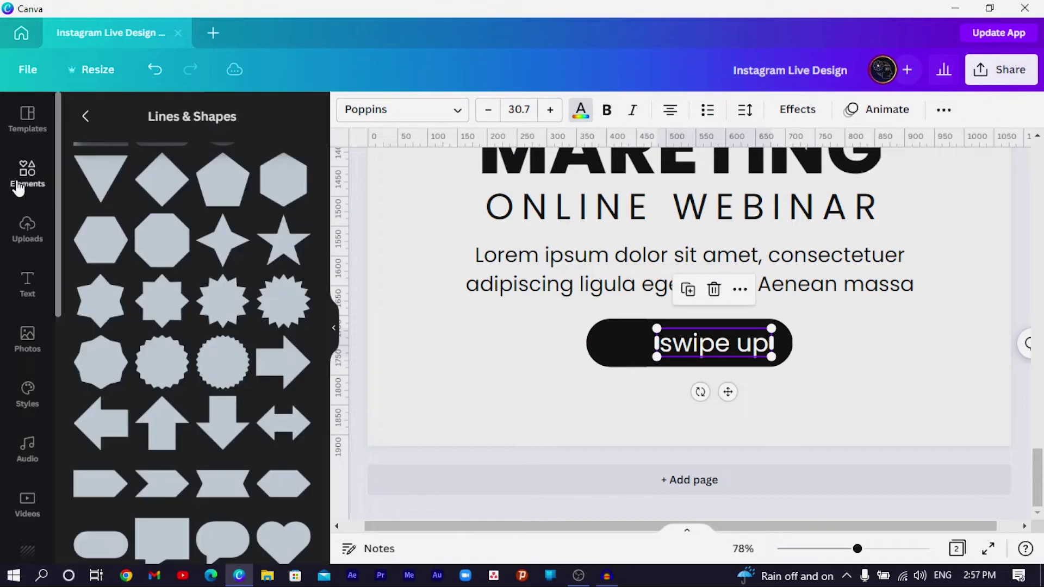
# Search Elements for 'arrow' and add the white chevron from the Graphics results.
pyautogui.click(86, 115)
pyautogui.click(164, 121)
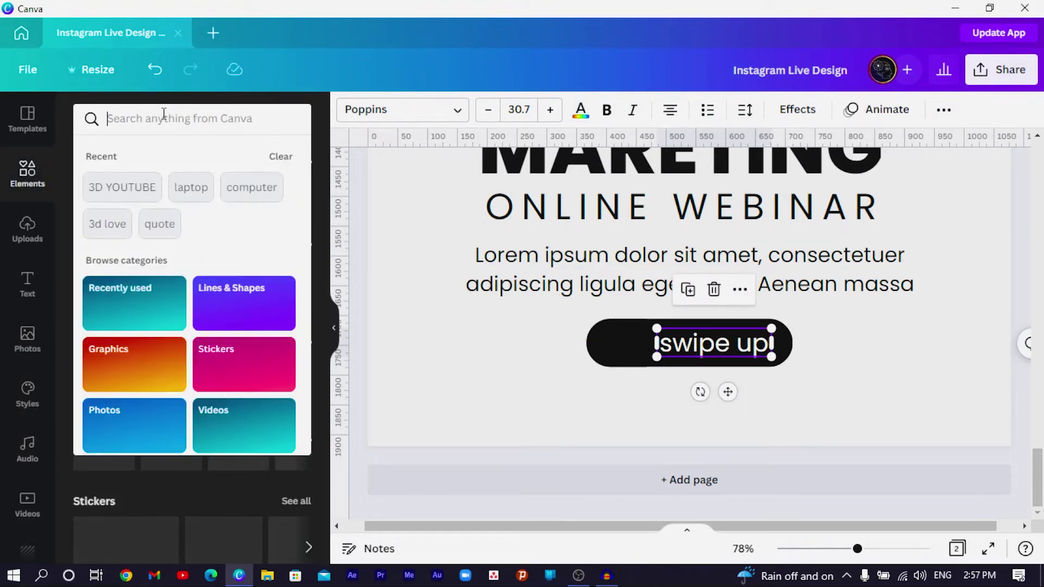
pyautogui.write('arrow')
pyautogui.press('Return')
pyautogui.scroll(-4, 150, 377)
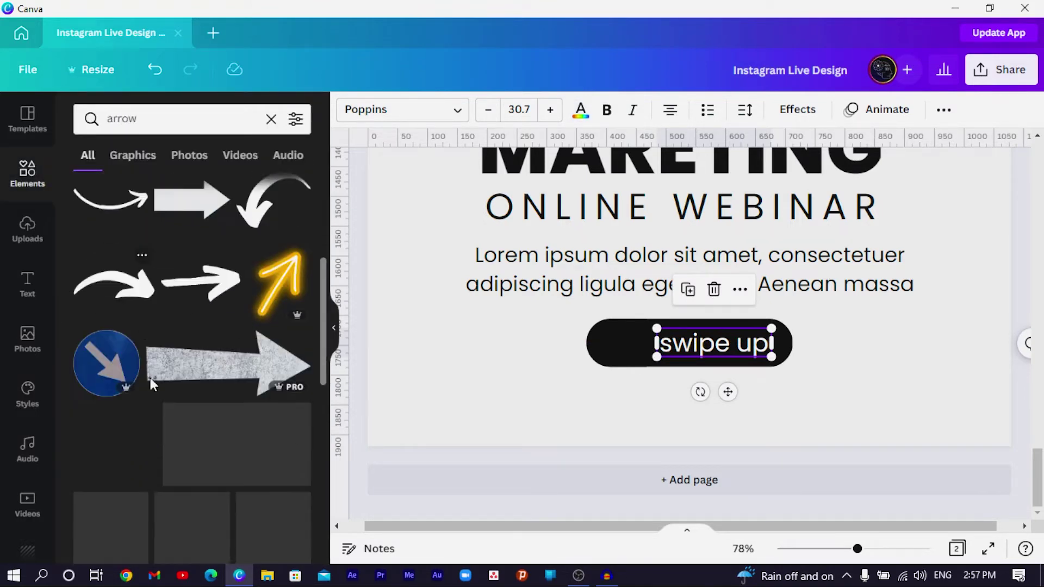
pyautogui.click(144, 159)
pyautogui.scroll(-4, 217, 399)
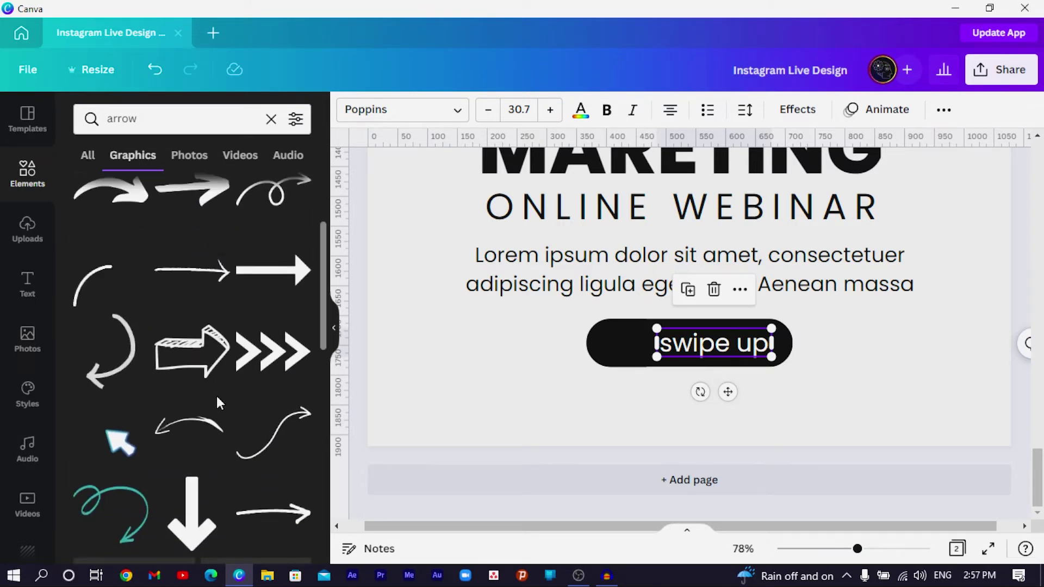
pyautogui.scroll(-5, 218, 404)
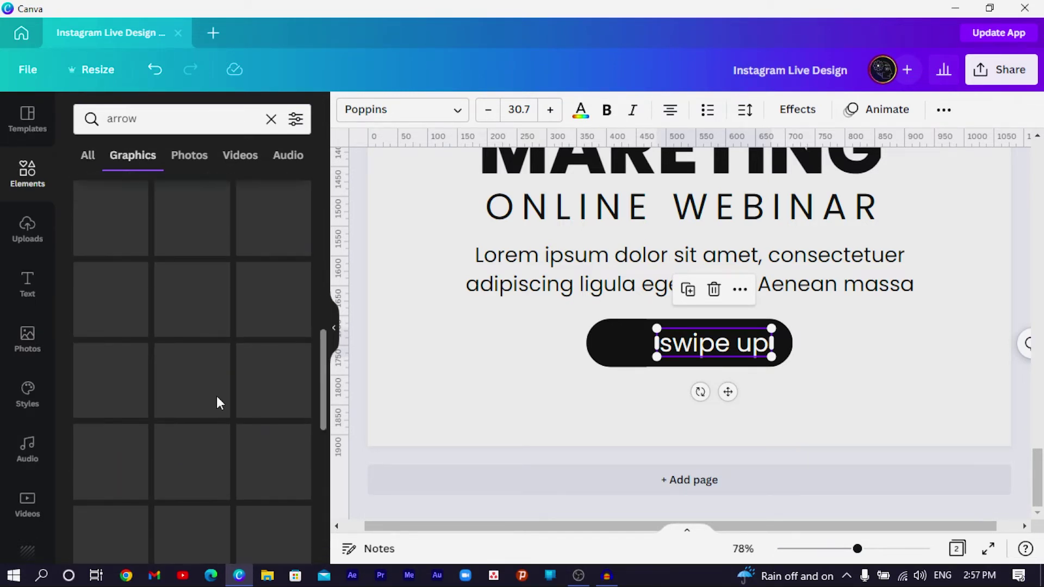
pyautogui.click(581, 373)
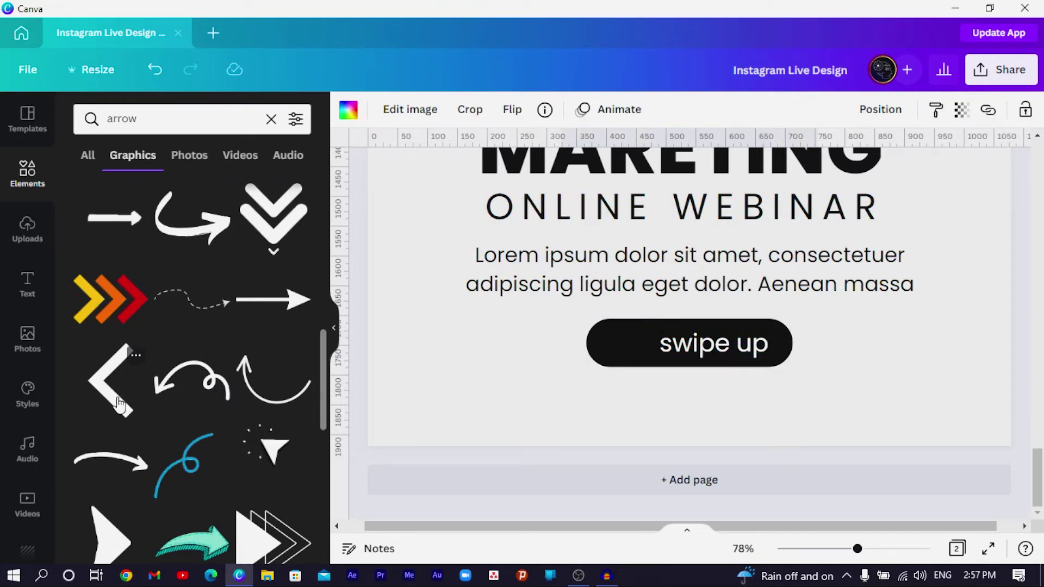
# Shrink the chevron, rotate it to point upward and place it inside the swipe-up pill.
pyautogui.scroll(5, 577, 419)
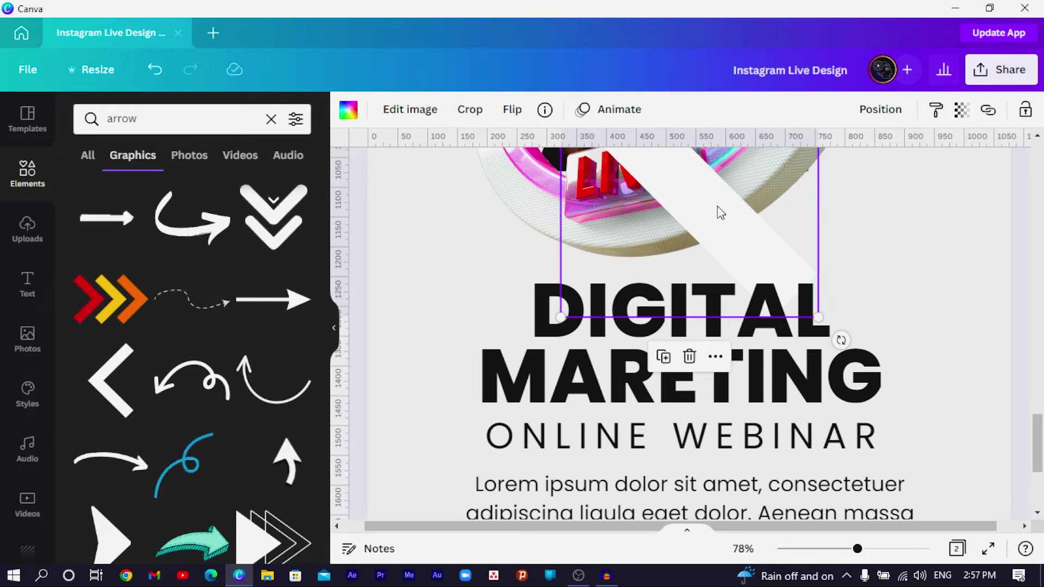
pyautogui.scroll(-5, 709, 329)
pyautogui.moveTo(717, 210); pyautogui.dragTo(661, 360)
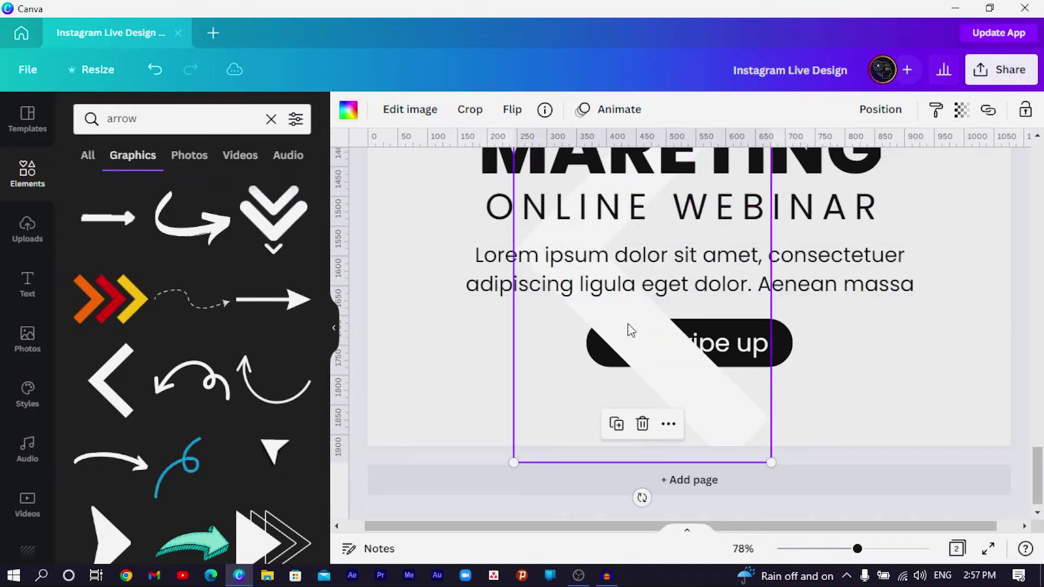
pyautogui.moveTo(770, 463); pyautogui.dragTo(583, 342)
pyautogui.moveTo(586, 291)
pyautogui.mouseDown()
pyautogui.moveTo(560, 263)
pyautogui.moveTo(585, 277)
pyautogui.mouseUp()
pyautogui.moveTo(587, 207); pyautogui.dragTo(588, 398)
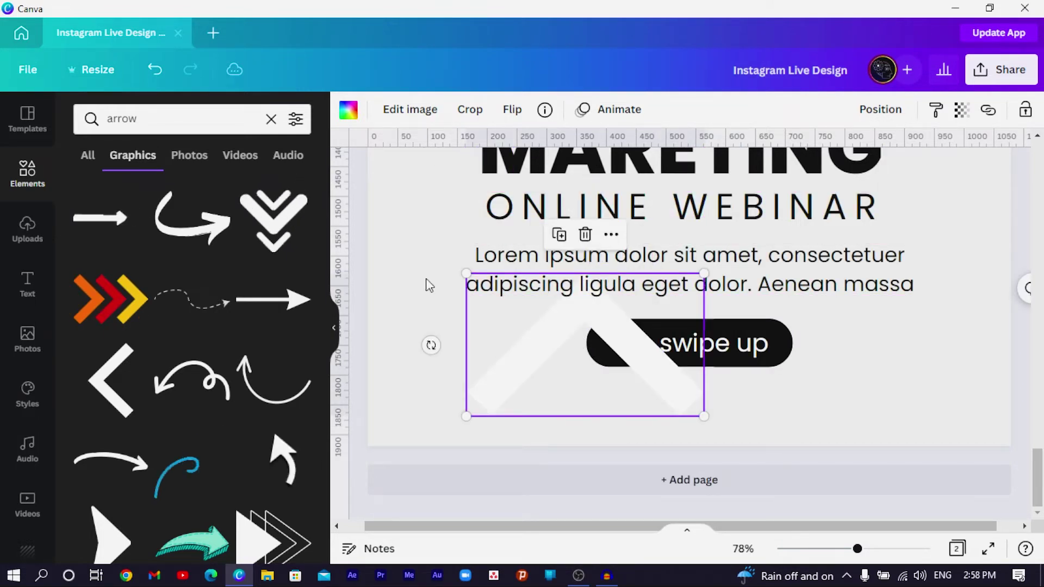
pyautogui.moveTo(494, 292); pyautogui.dragTo(613, 344)
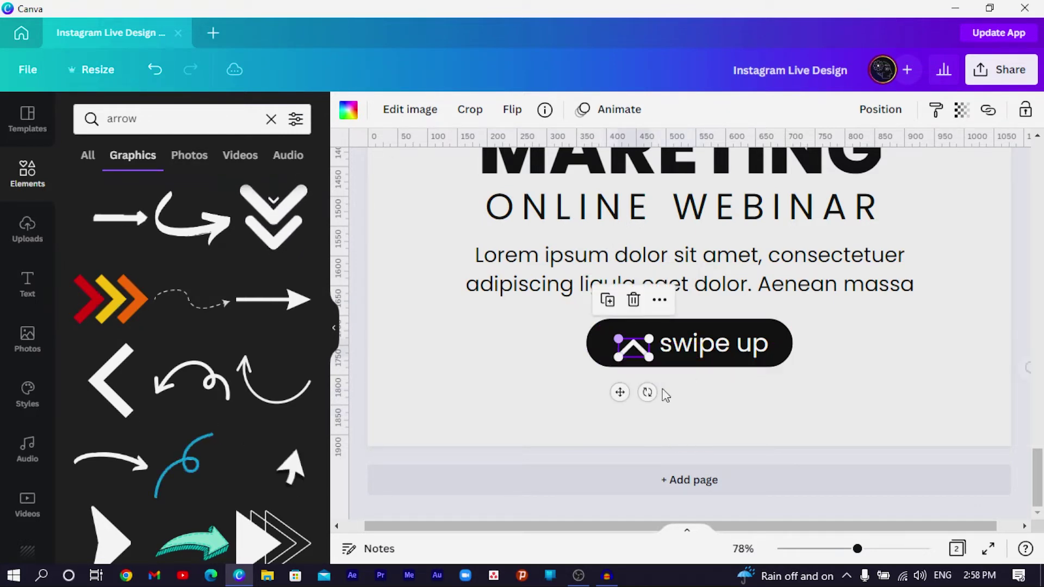
pyautogui.click(613, 385)
pyautogui.click(620, 343)
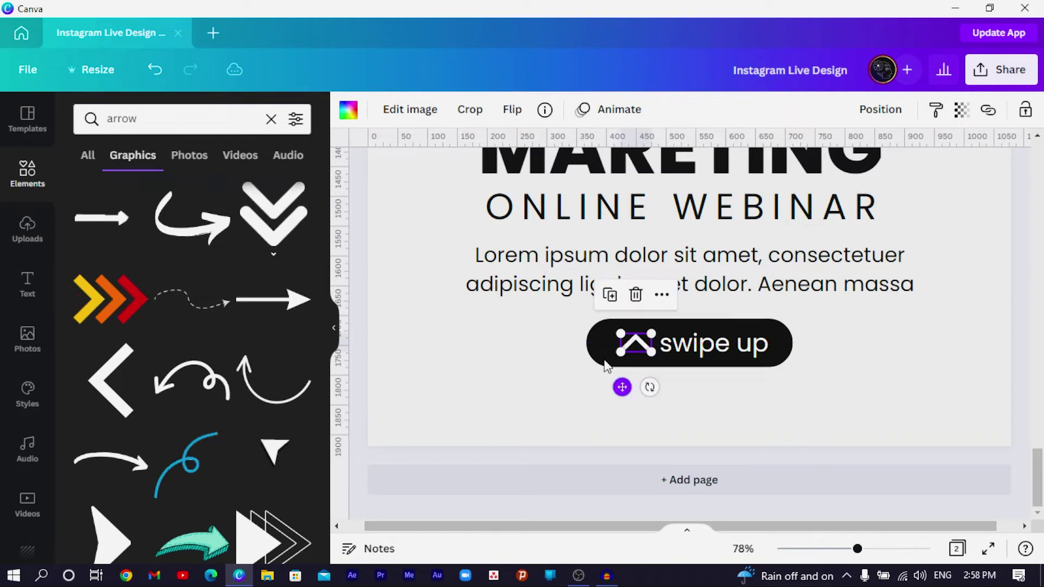
# Trim the black pill's left and right edges to fit around the chevron and text.
pyautogui.click(591, 342)
pyautogui.moveTo(591, 342); pyautogui.dragTo(605, 345)
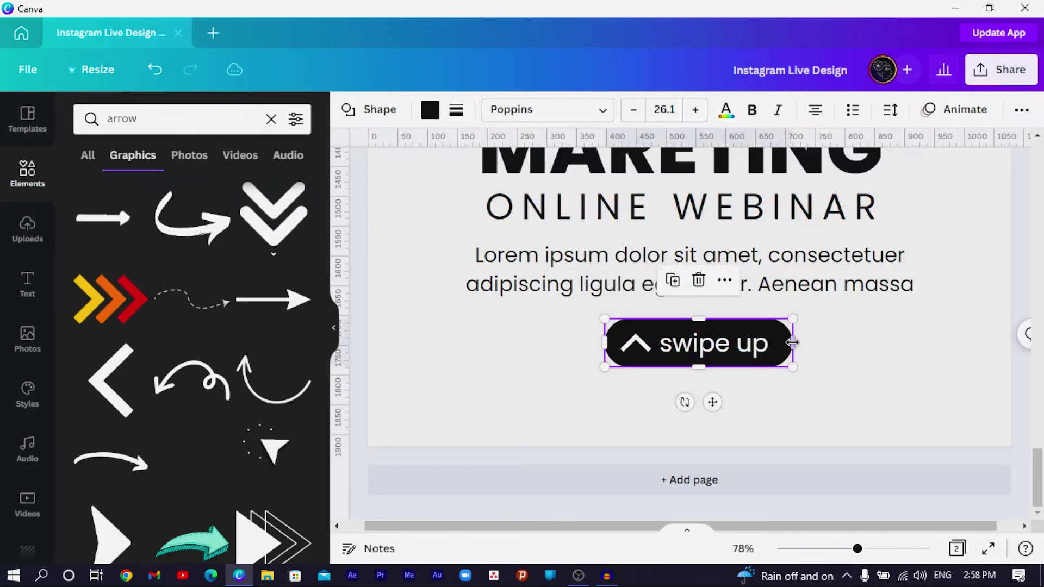
pyautogui.moveTo(792, 343); pyautogui.dragTo(789, 343)
pyautogui.click(857, 359)
pyautogui.moveTo(867, 327); pyautogui.dragTo(581, 410)
pyautogui.moveTo(839, 343); pyautogui.dragTo(576, 396)
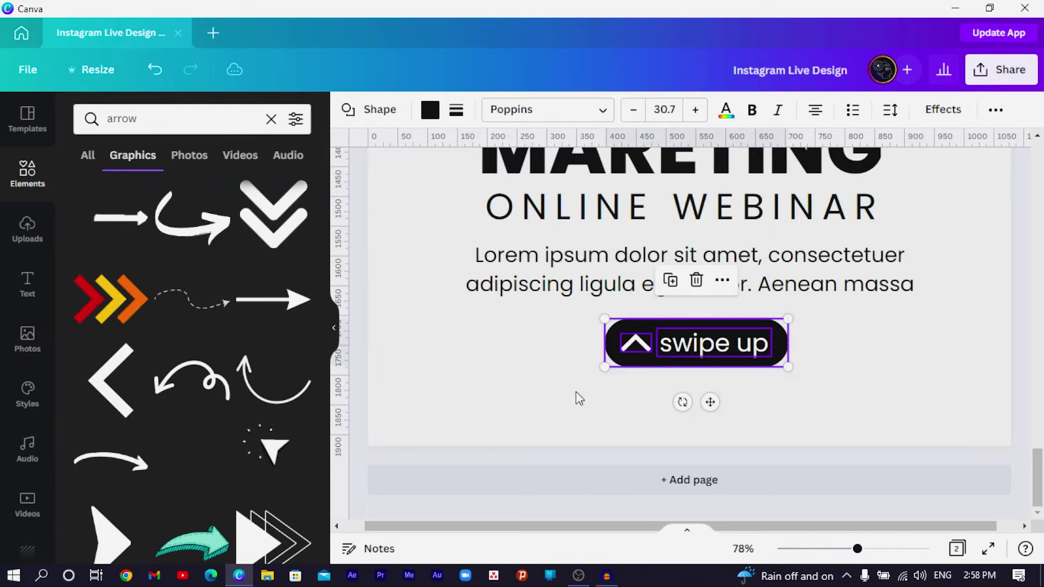
pyautogui.click(565, 396)
# Zoom out to 25% to see the whole page and scroll through the uploaded images.
pyautogui.scroll(-5, 566, 393)
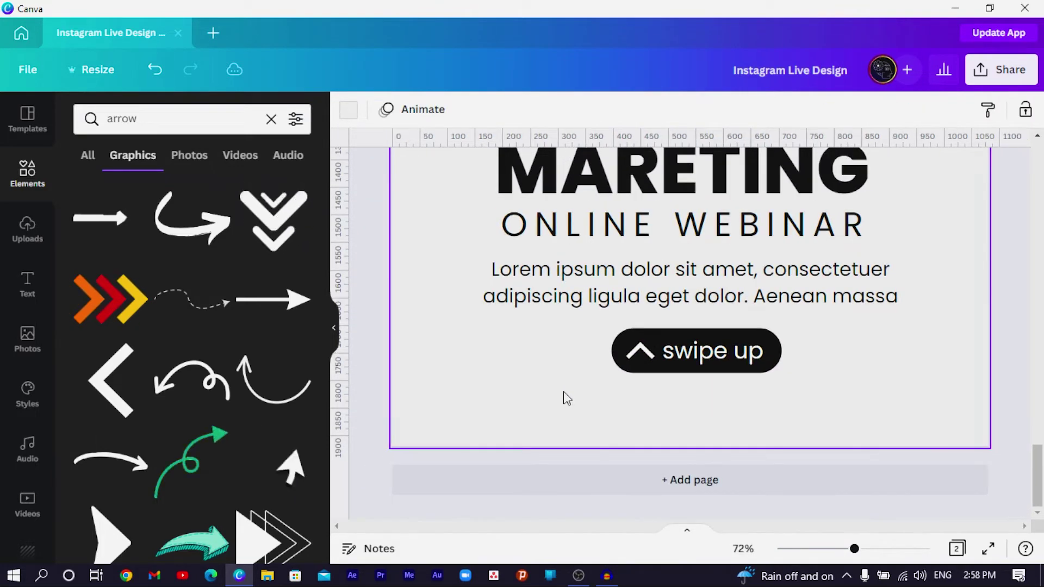
pyautogui.scroll(2, 570, 391)
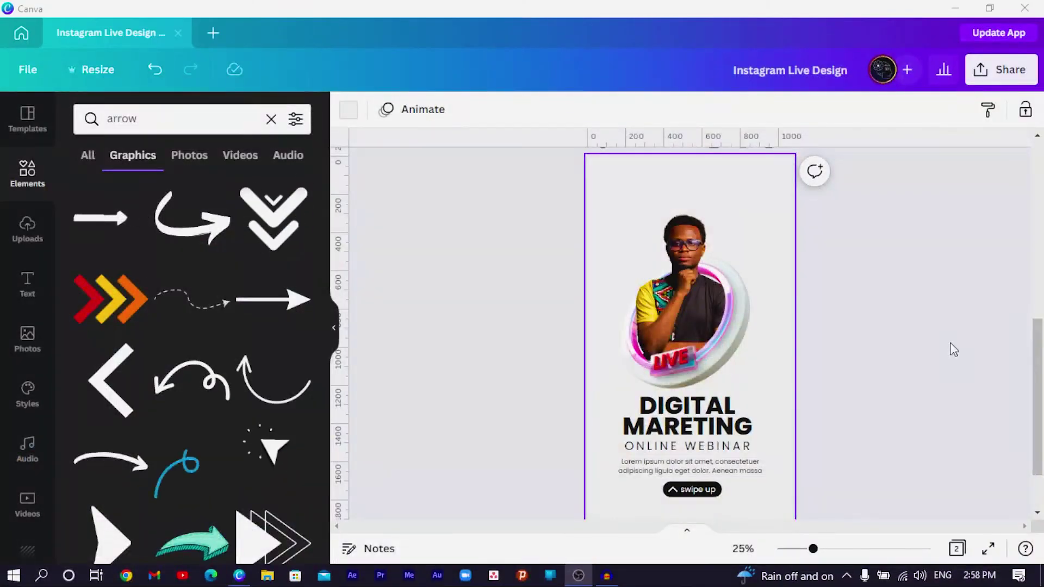
pyautogui.scroll(-3, 946, 345)
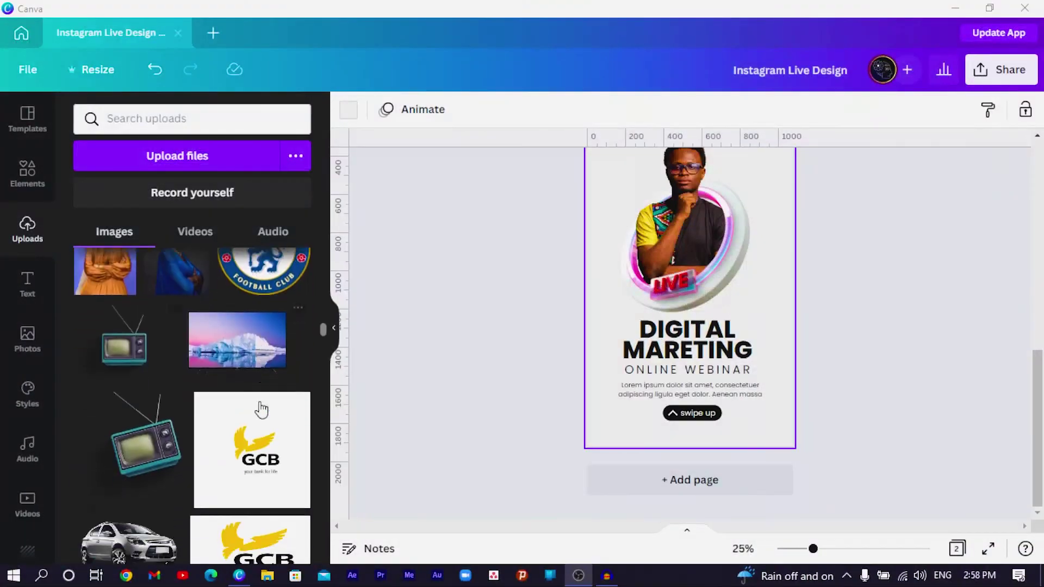
pyautogui.scroll(6, 301, 427)
# Add the purple Instagram LIVE graphic from Uploads and move it beside the man's head.
pyautogui.moveTo(324, 320); pyautogui.dragTo(318, 211)
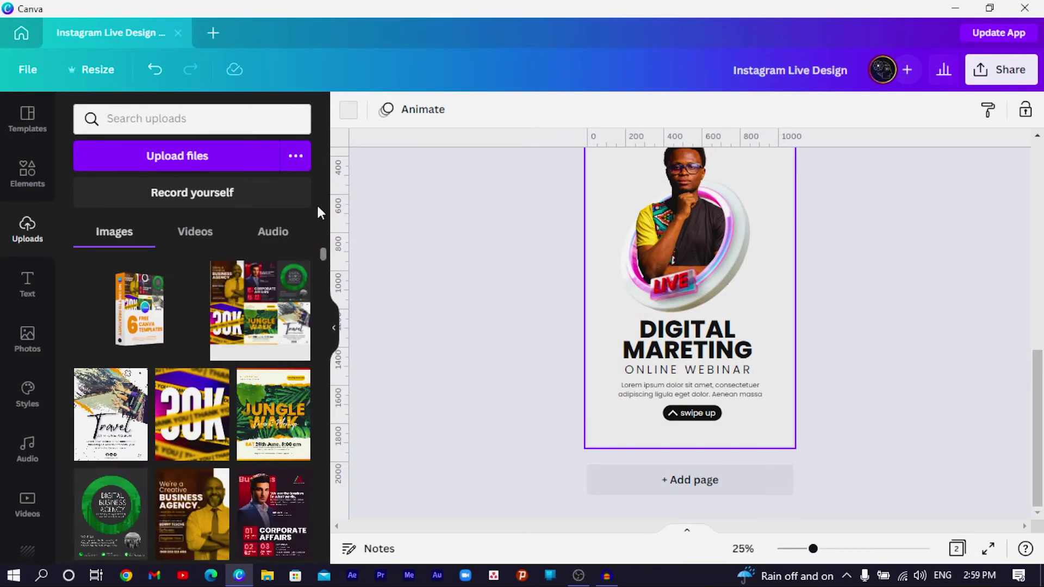
pyautogui.scroll(-5, 191, 335)
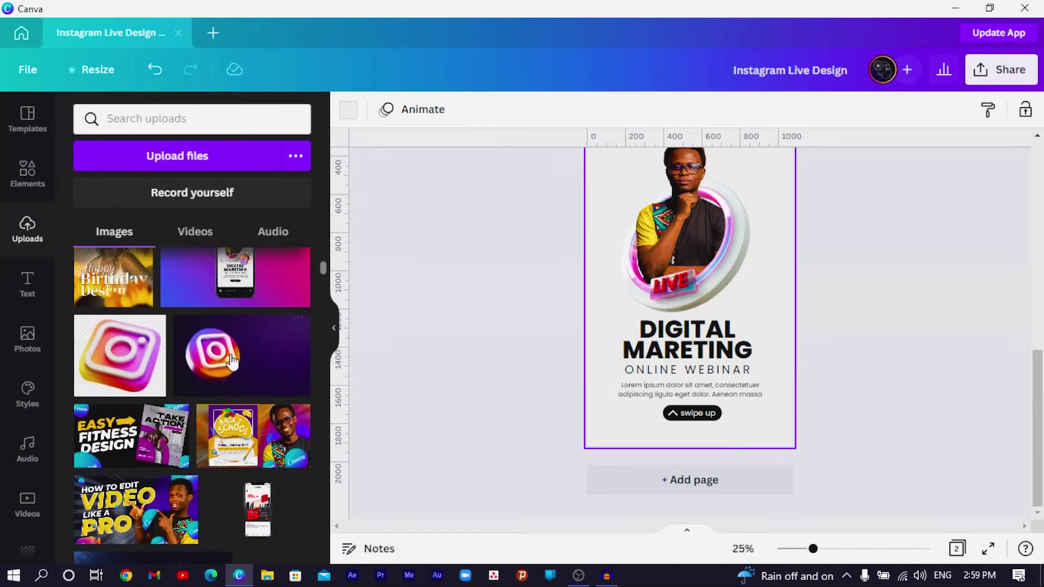
pyautogui.click(646, 301)
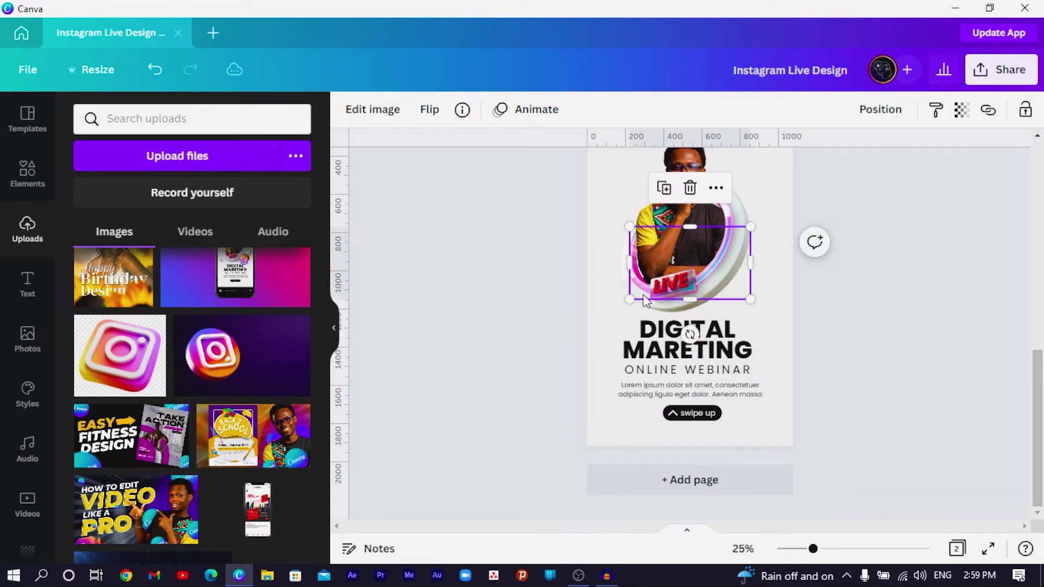
pyautogui.click(242, 356)
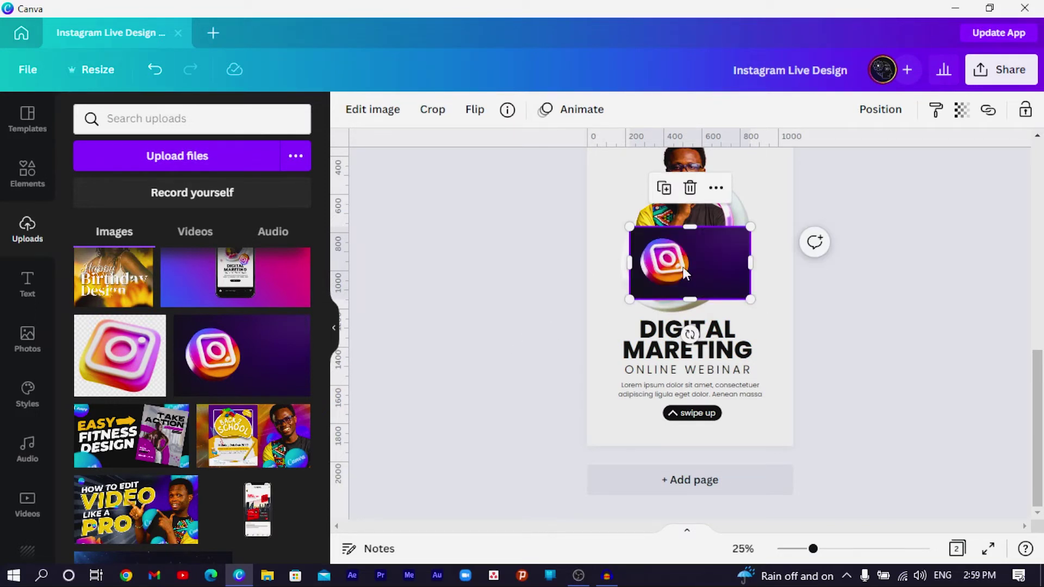
pyautogui.moveTo(687, 265); pyautogui.dragTo(654, 288)
# Remove the graphic's purple background with BG Remover and crop its right side to the icon.
pyautogui.click(368, 109)
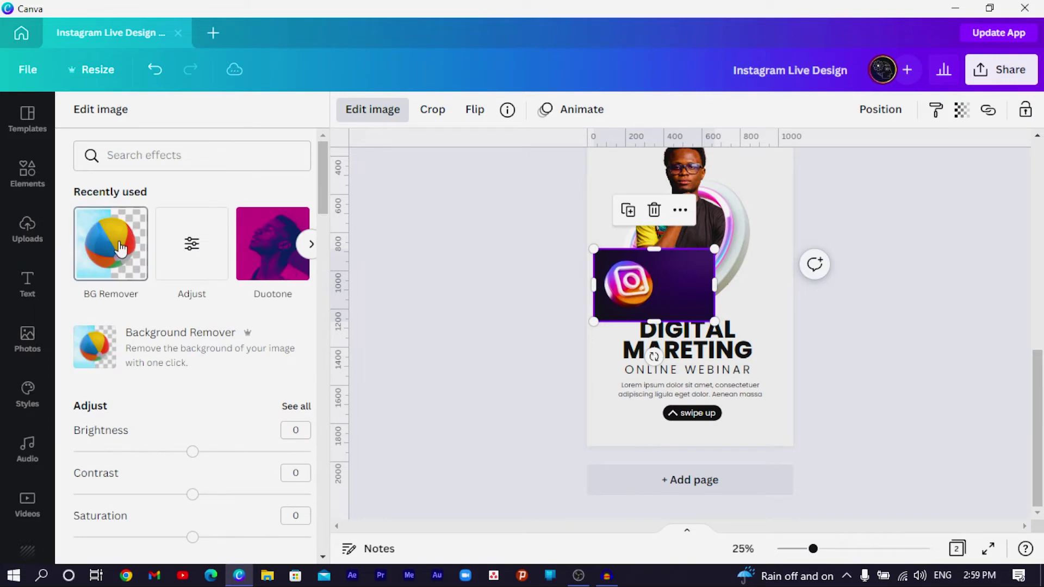
pyautogui.click(119, 250)
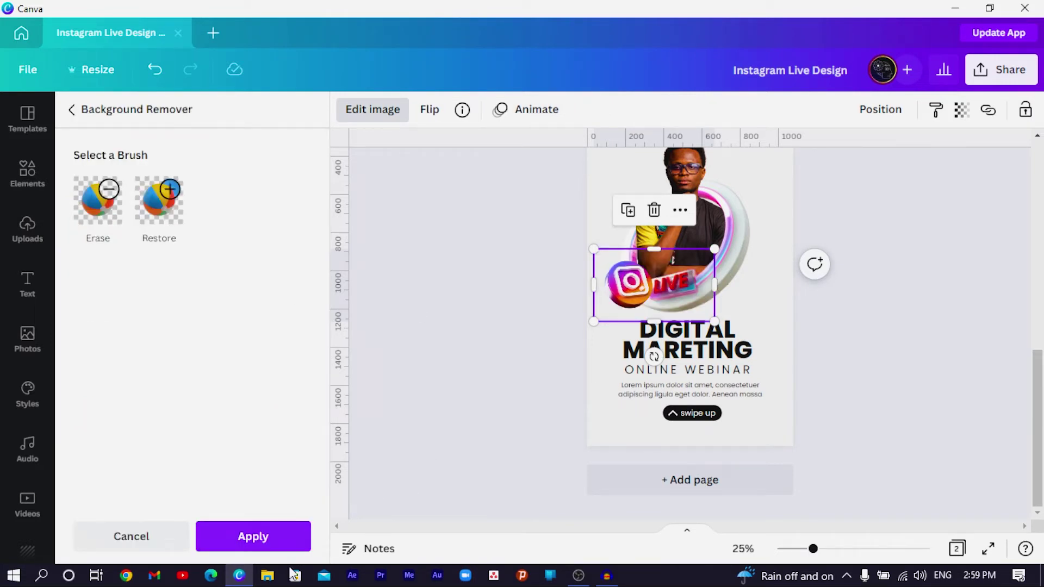
pyautogui.click(259, 538)
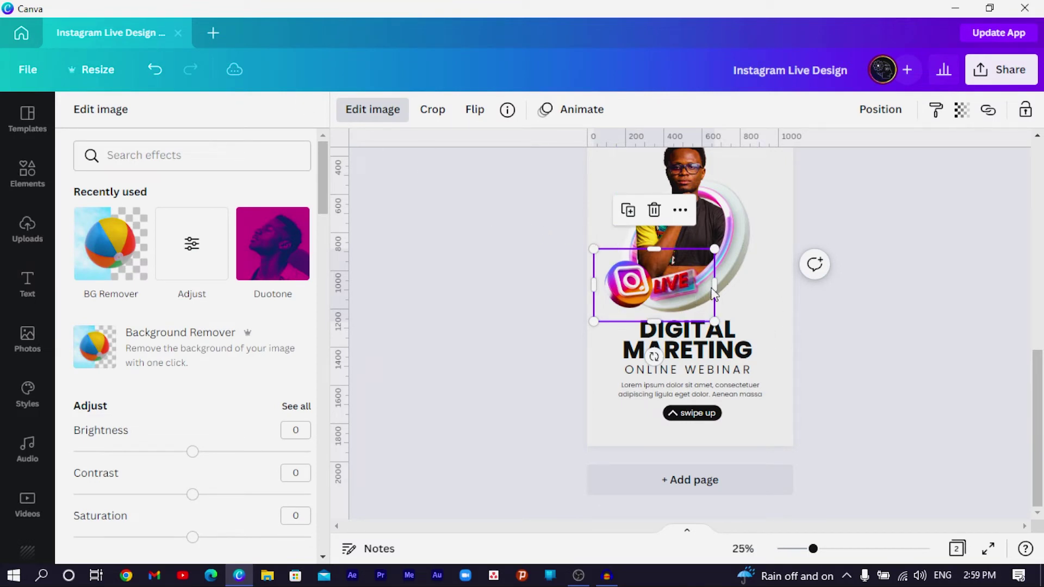
pyautogui.moveTo(718, 285); pyautogui.dragTo(629, 256)
# Tilt the Instagram icon about 45°, shrink it and place a small one beside the LIVE badge.
pyautogui.scroll(3, 630, 308)
pyautogui.moveTo(628, 306); pyautogui.dragTo(674, 294)
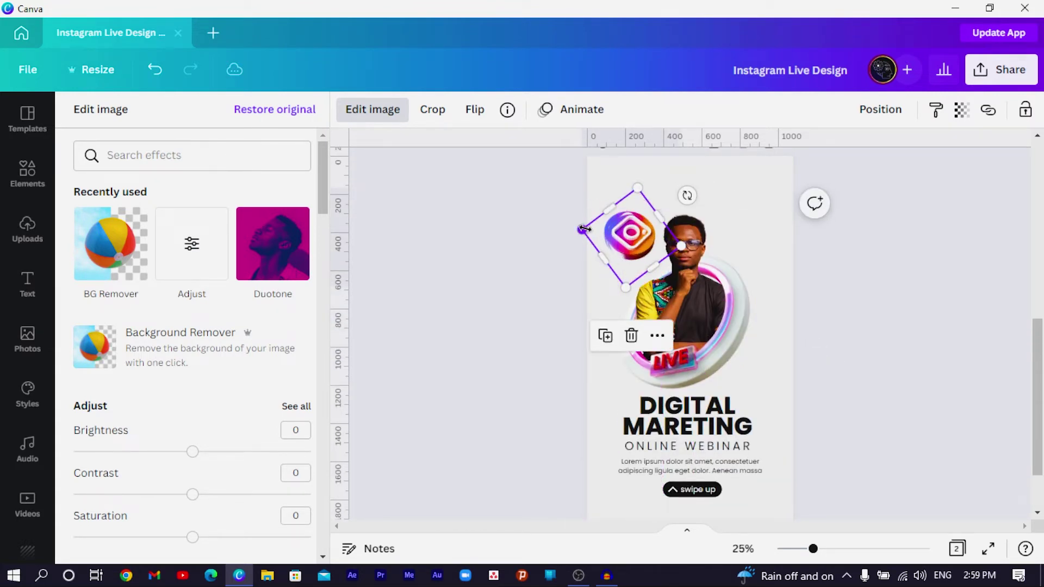
pyautogui.moveTo(584, 229); pyautogui.dragTo(674, 291)
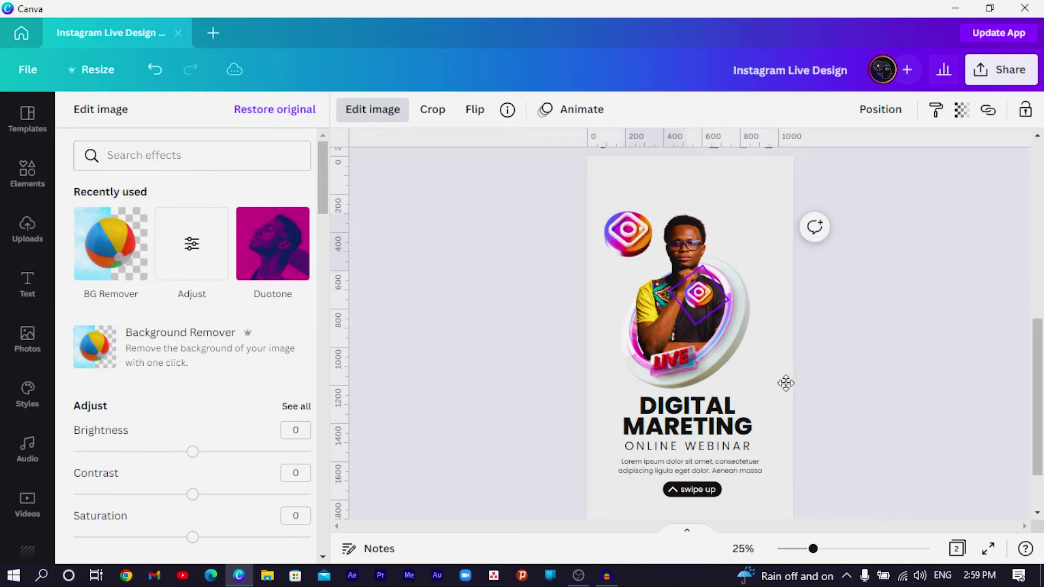
pyautogui.moveTo(786, 384); pyautogui.dragTo(769, 407)
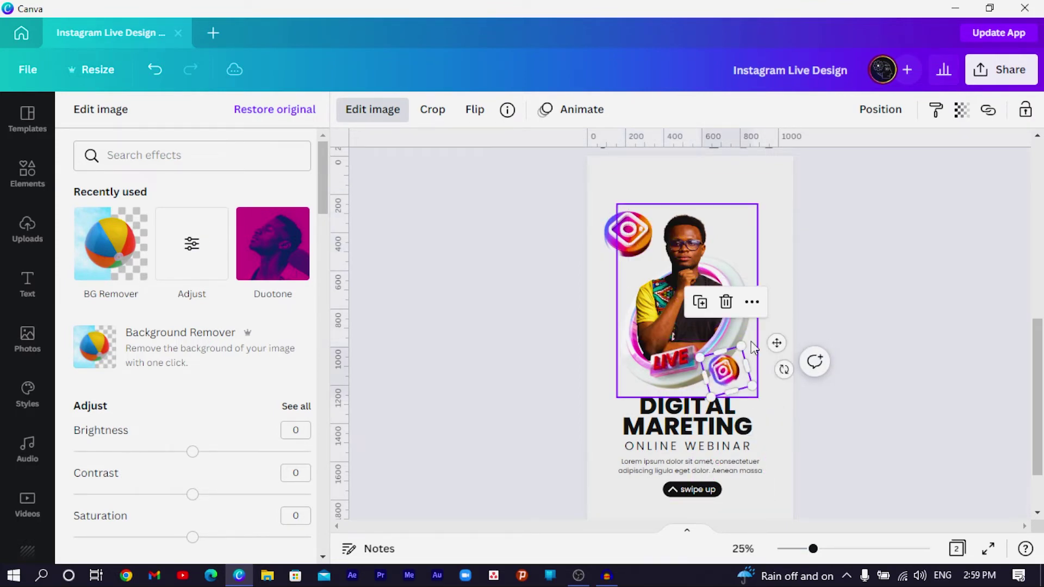
pyautogui.moveTo(757, 377); pyautogui.dragTo(595, 463)
# Alt-drag a copy of the Instagram icon to the right of the man.
pyautogui.press('Escape')
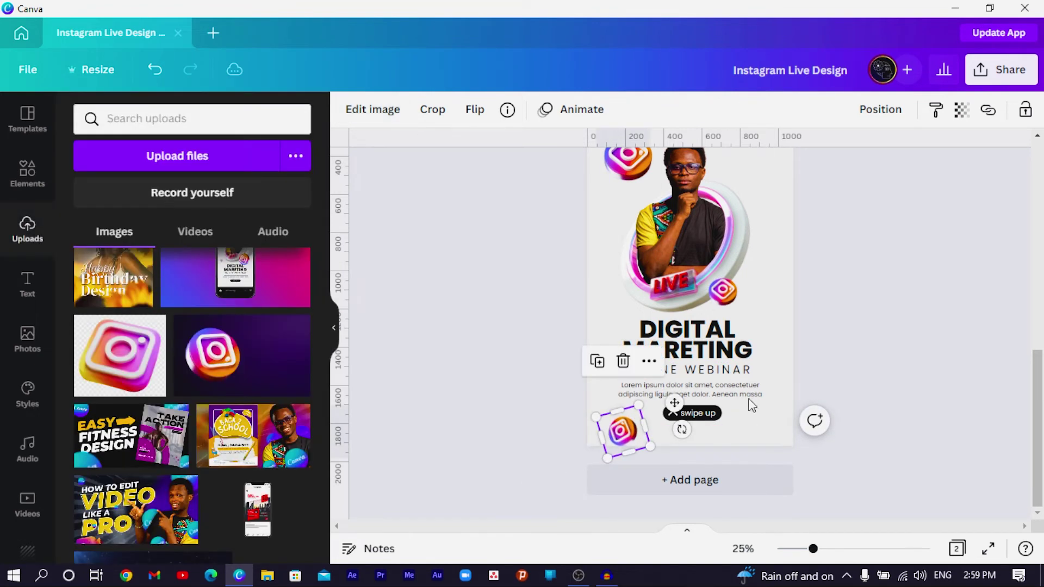
pyautogui.scroll(-5, 866, 352)
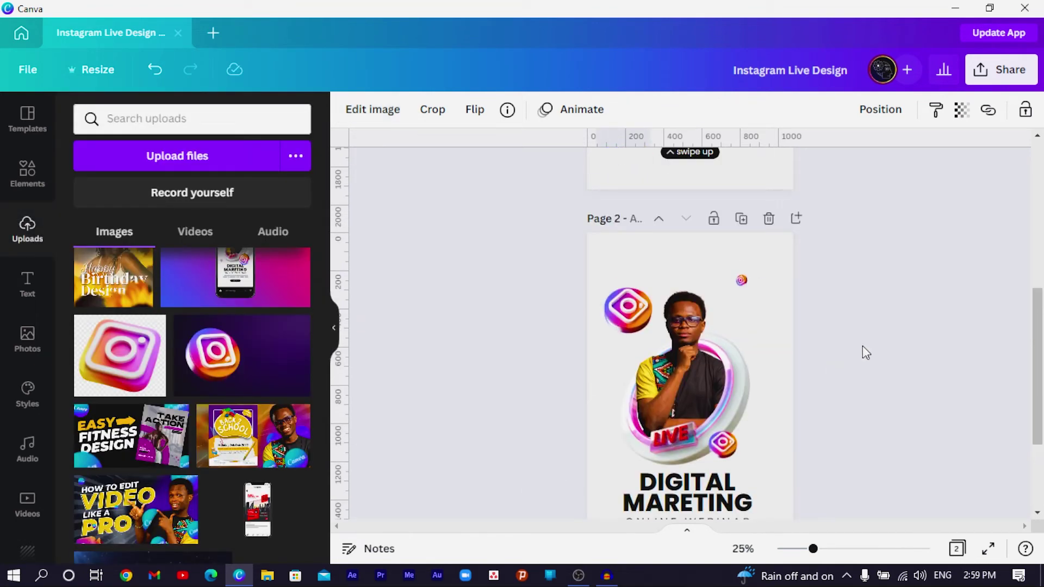
pyautogui.click(629, 327)
pyautogui.moveTo(630, 326); pyautogui.dragTo(810, 400)
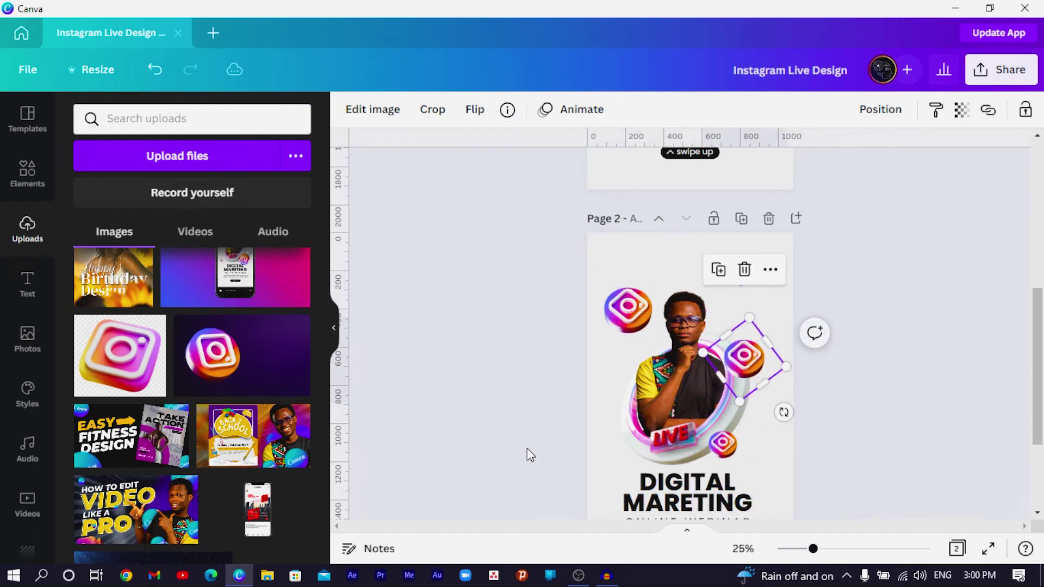
pyautogui.click(539, 354)
# Re-tilt the top-left icon and flip it horizontally.
pyautogui.click(648, 321)
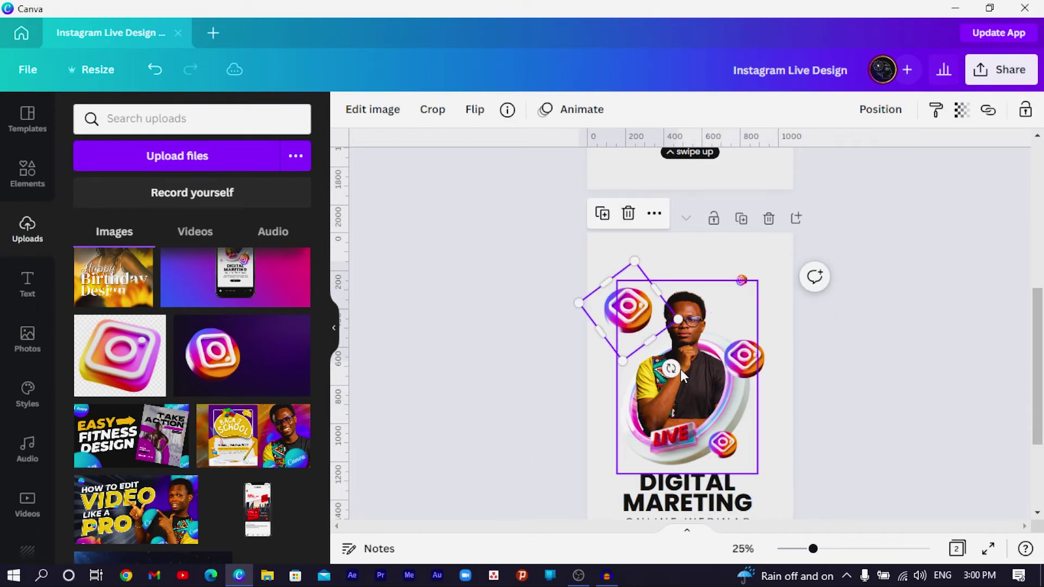
pyautogui.moveTo(673, 369); pyautogui.dragTo(673, 255)
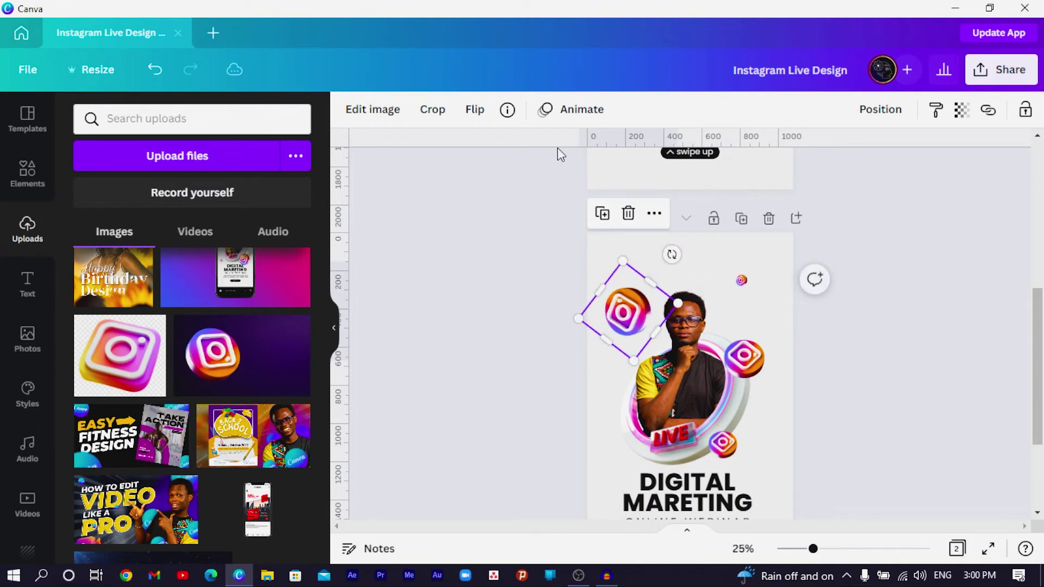
pyautogui.click(472, 113)
pyautogui.click(509, 152)
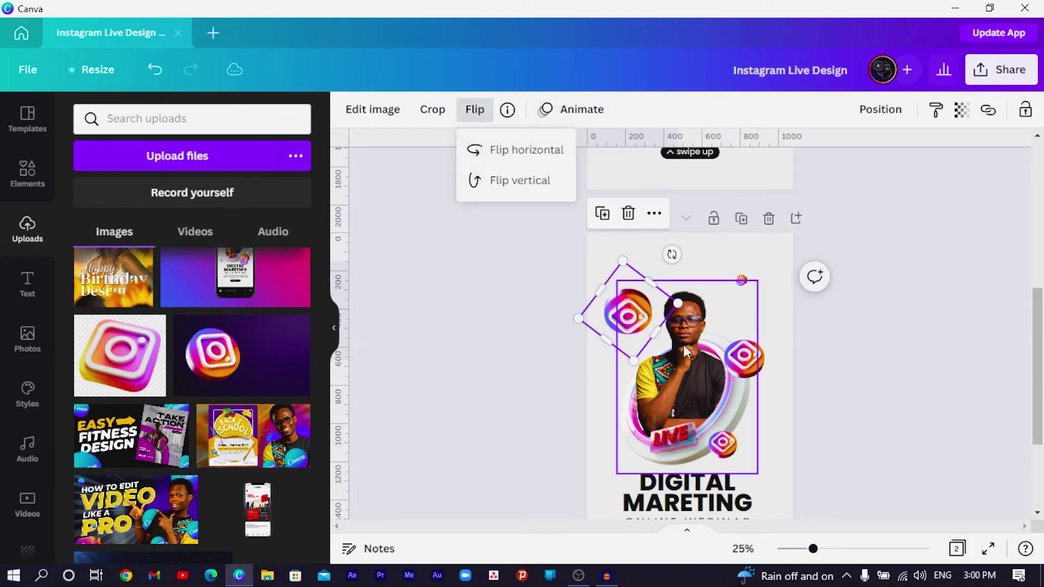
pyautogui.moveTo(673, 255); pyautogui.dragTo(567, 343)
pyautogui.click(518, 325)
pyautogui.scroll(-3, 530, 339)
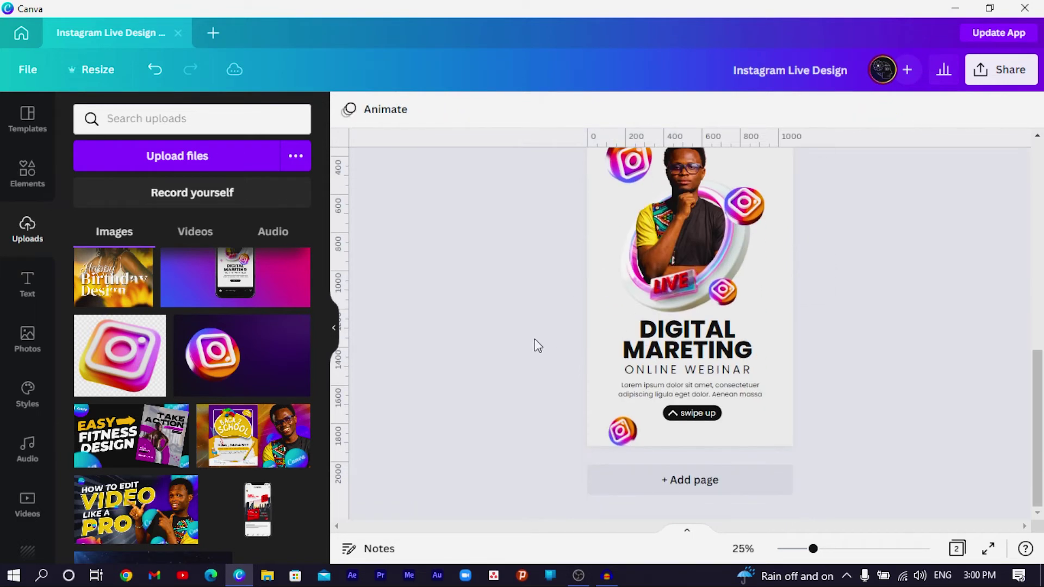
# Apply the Backdrop shadow from the image effects' Shadows list to the man-in-ring photo.
pyautogui.scroll(2, 534, 338)
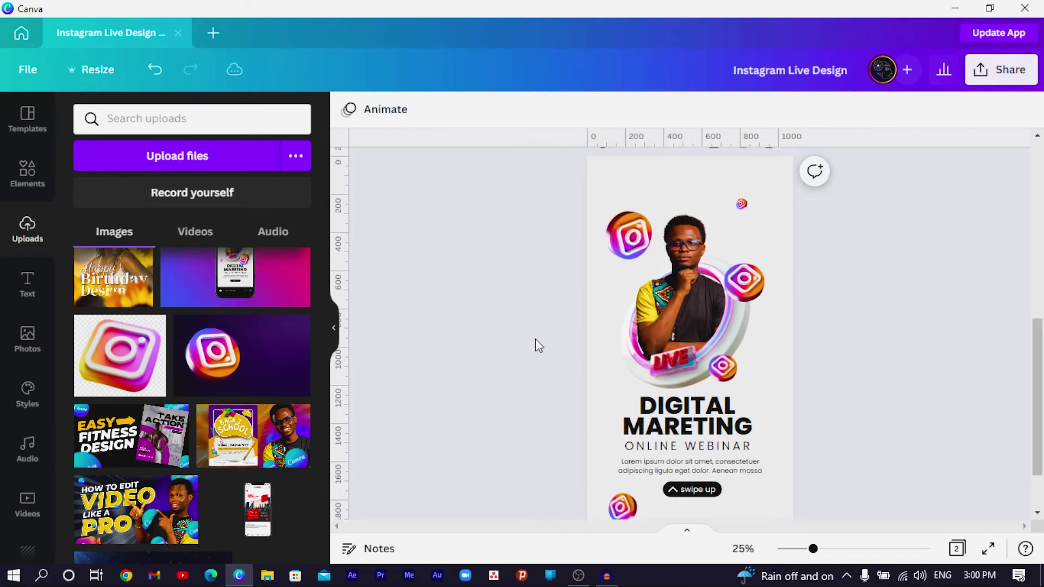
pyautogui.click(733, 333)
pyautogui.moveTo(554, 299); pyautogui.dragTo(670, 328)
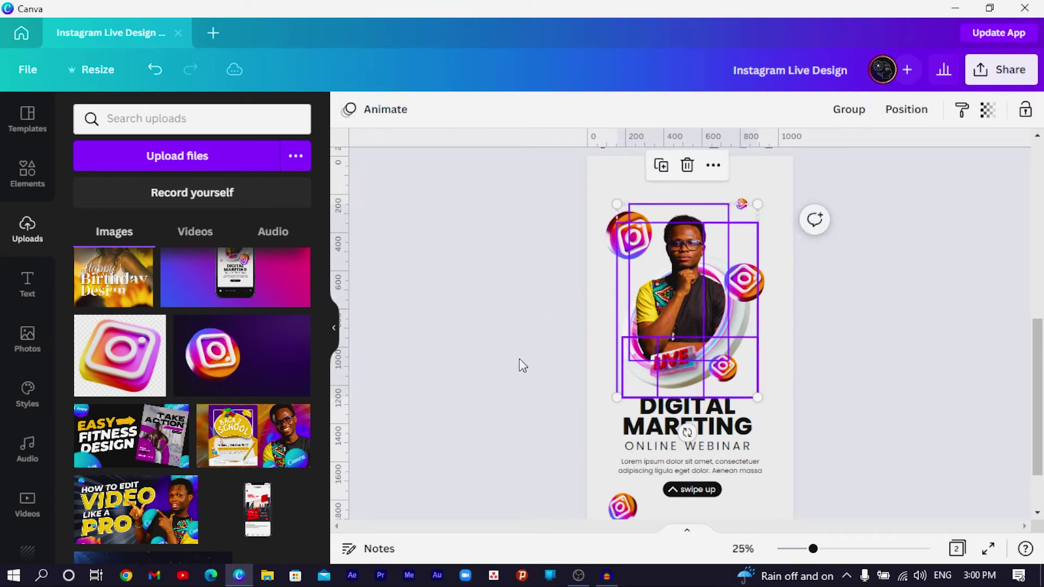
pyautogui.click(520, 360)
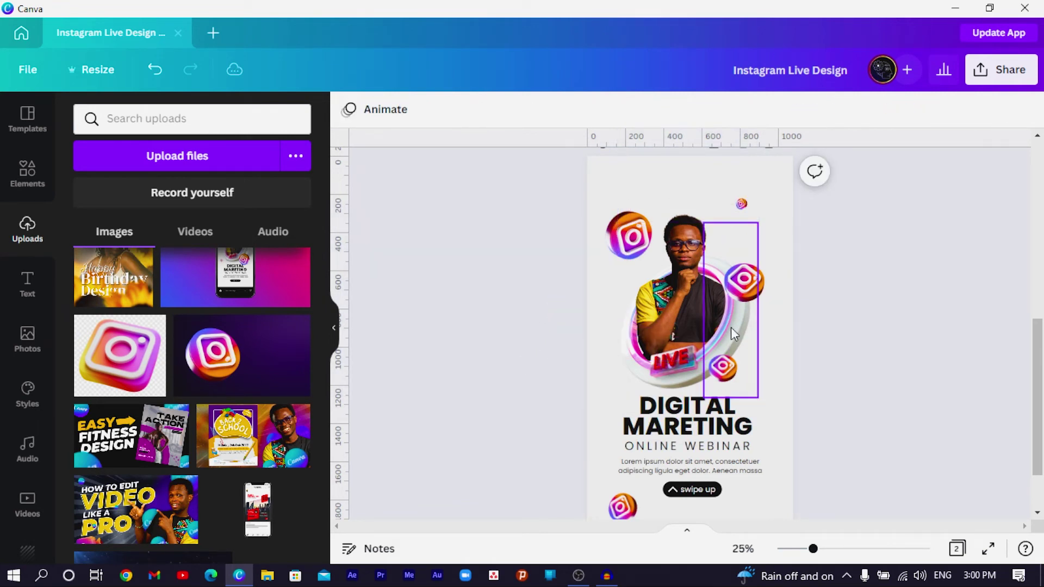
pyautogui.click(624, 328)
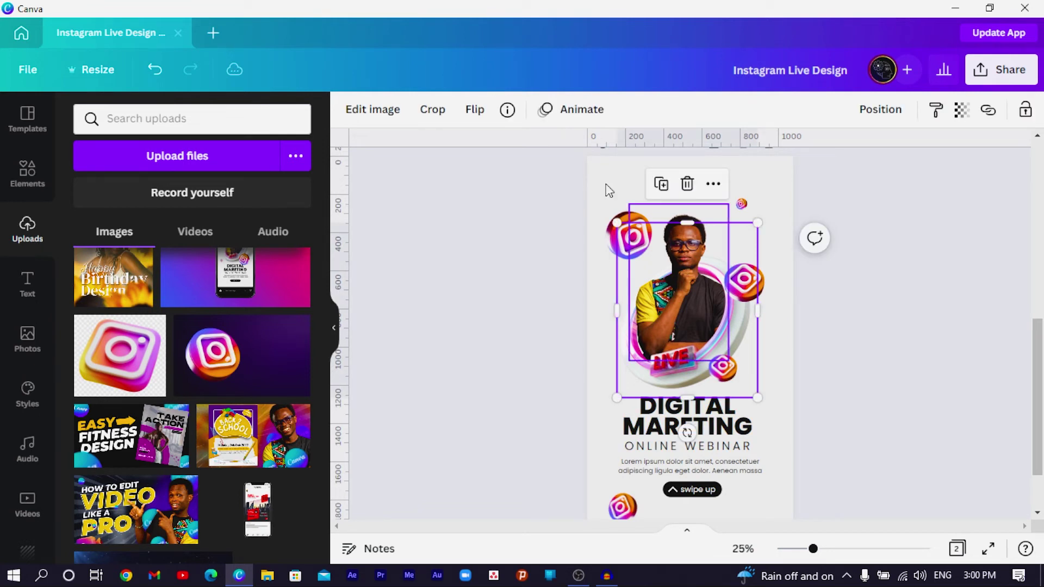
pyautogui.click(373, 108)
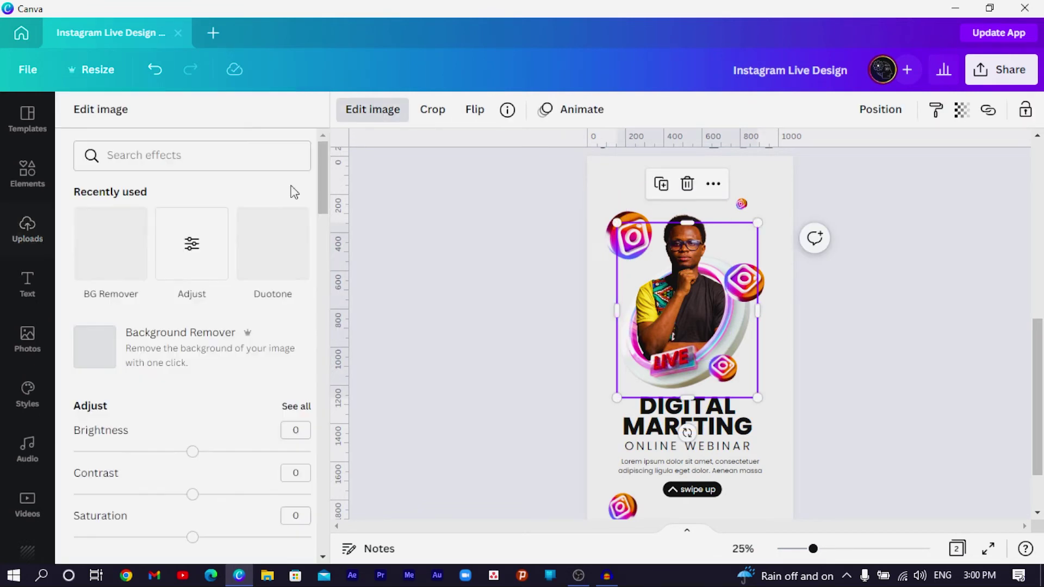
pyautogui.click(180, 142)
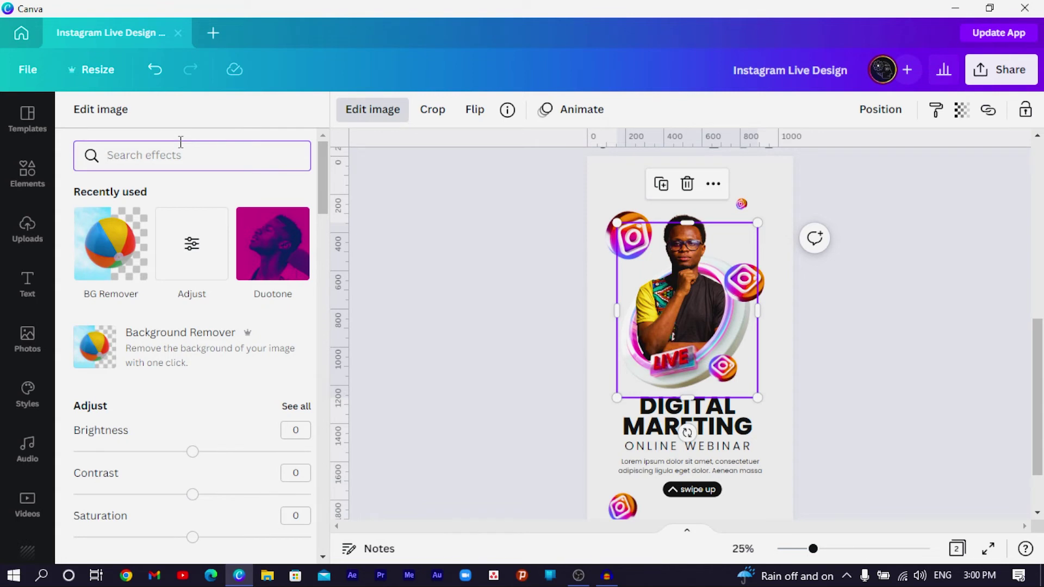
pyautogui.write('shadow')
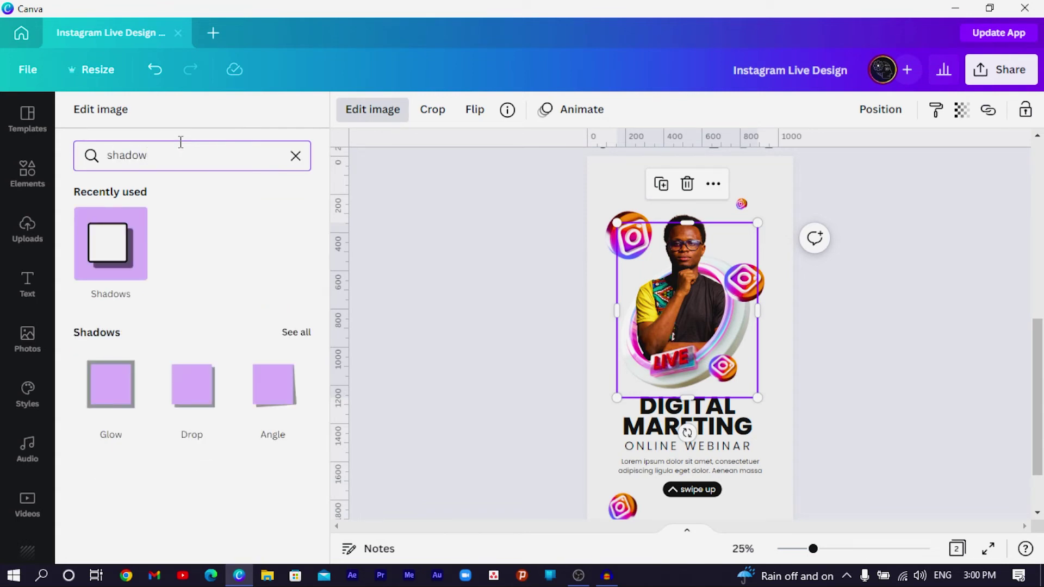
pyautogui.click(294, 336)
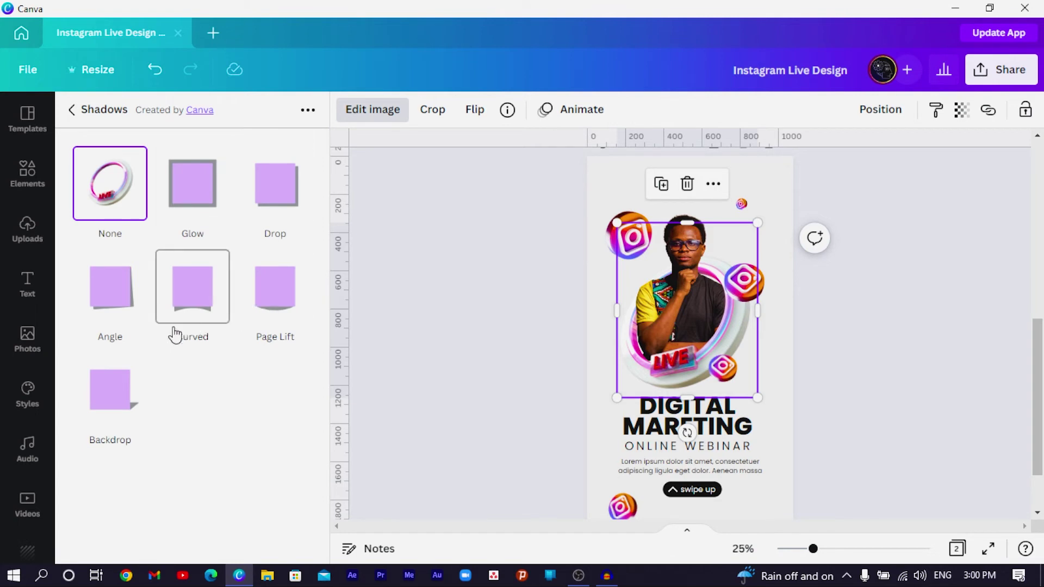
pyautogui.click(111, 390)
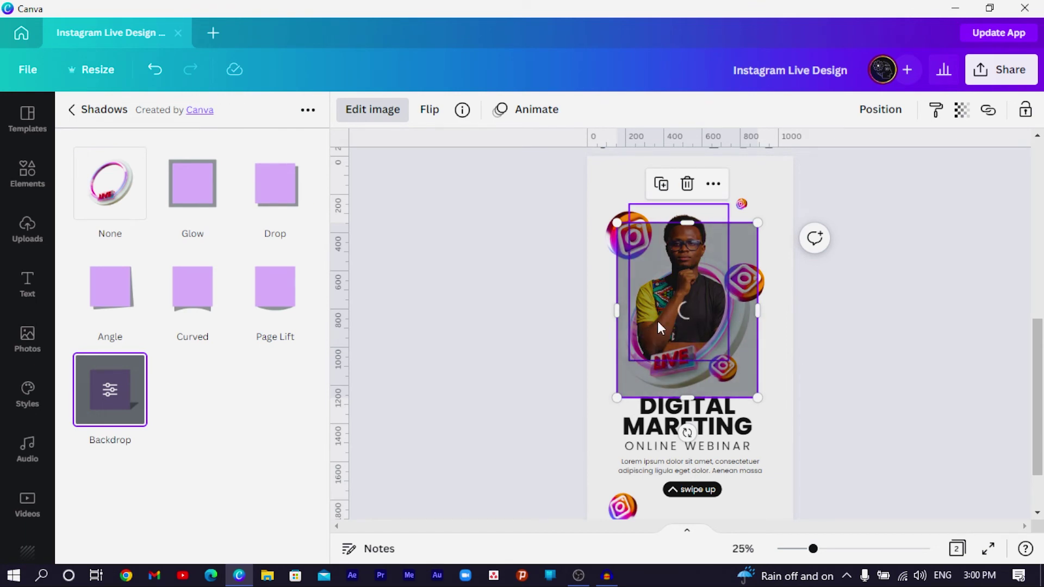
# Adjust the Backdrop shadow to vertical angle 29, blur 11 and transparency 38, then apply.
pyautogui.click(111, 391)
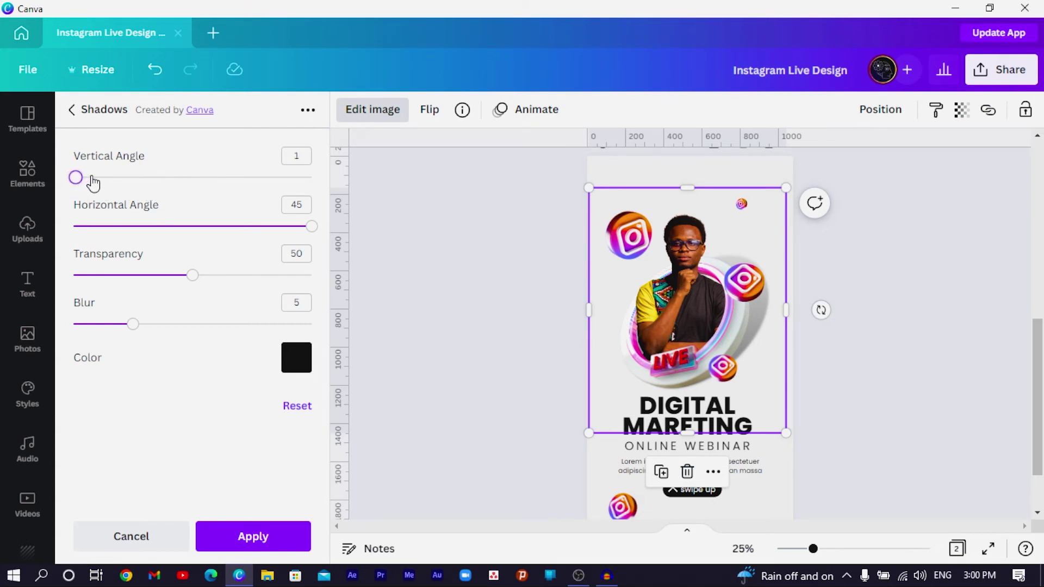
pyautogui.moveTo(94, 184); pyautogui.dragTo(177, 184)
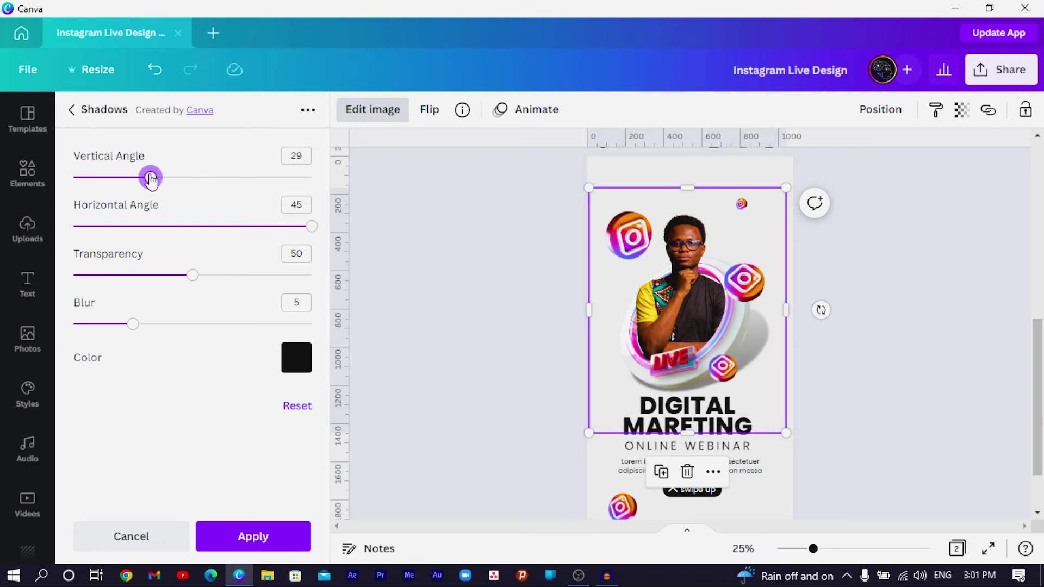
pyautogui.moveTo(128, 326); pyautogui.dragTo(211, 326)
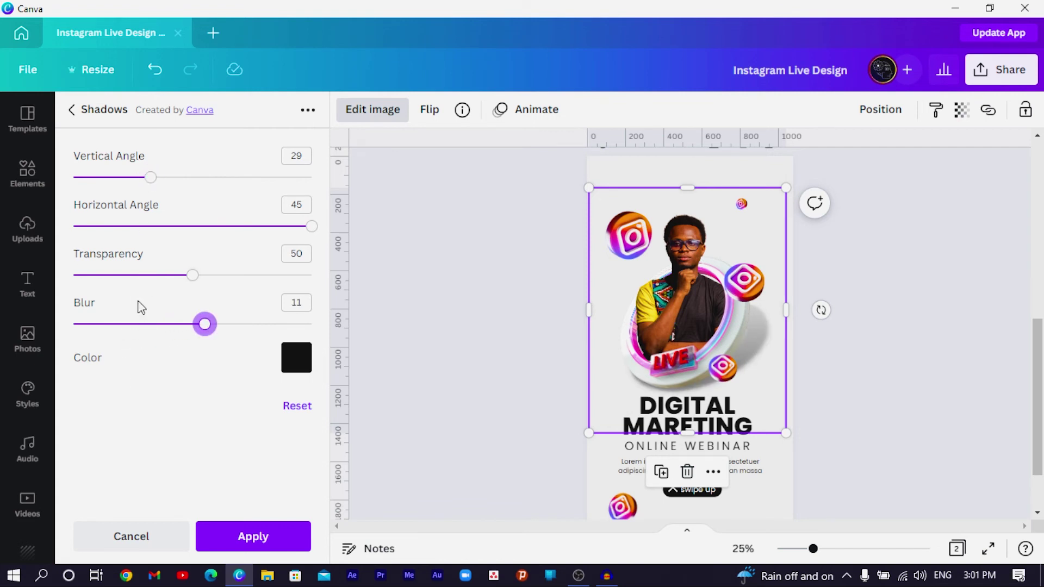
pyautogui.click(139, 275)
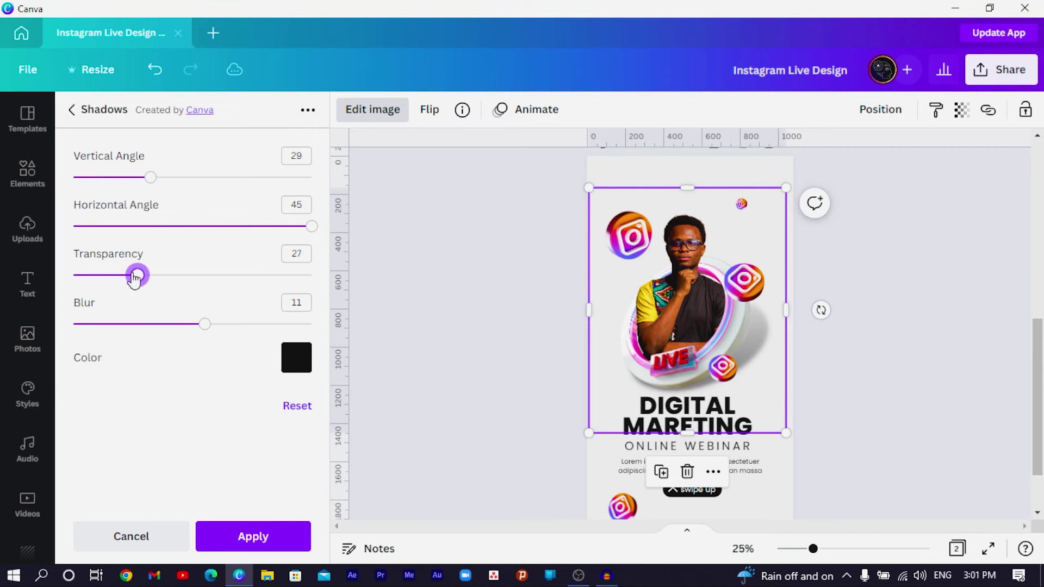
pyautogui.moveTo(114, 278); pyautogui.dragTo(107, 278)
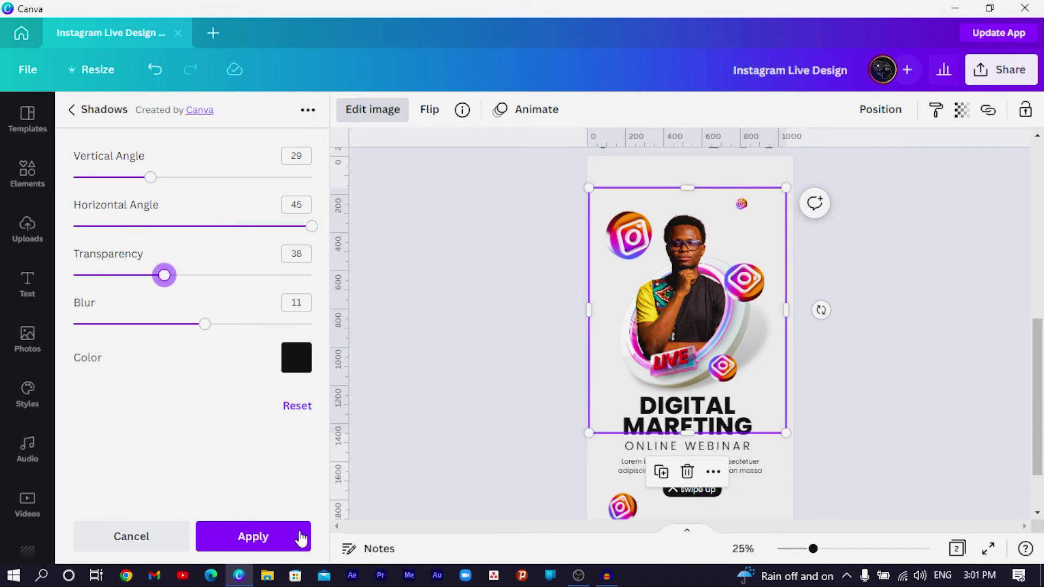
pyautogui.click(256, 537)
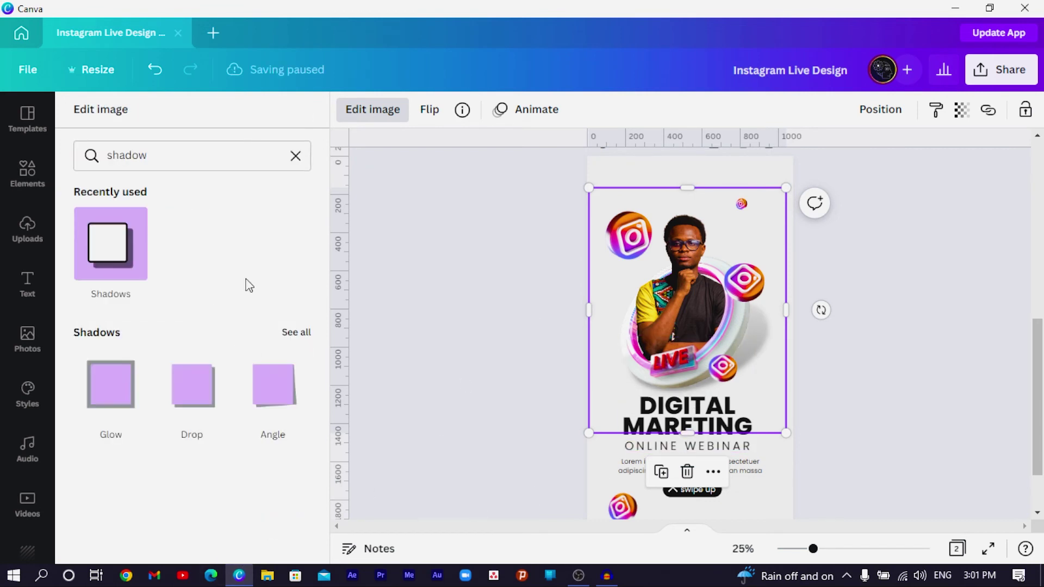